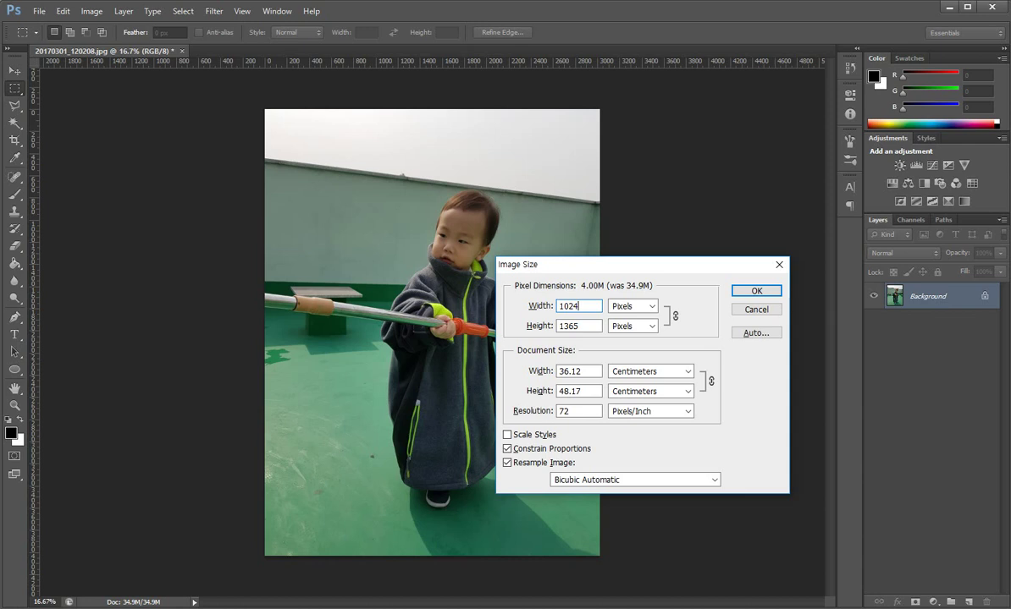
# Step: Resize the photo to 1024 by 1365 pixels, keeping its proportions
pyautogui.press('Return')
pyautogui.hotkey('ctrl', '+')
pyautogui.hotkey('ctrl', '+')
pyautogui.hotkey('ctrl', '+')
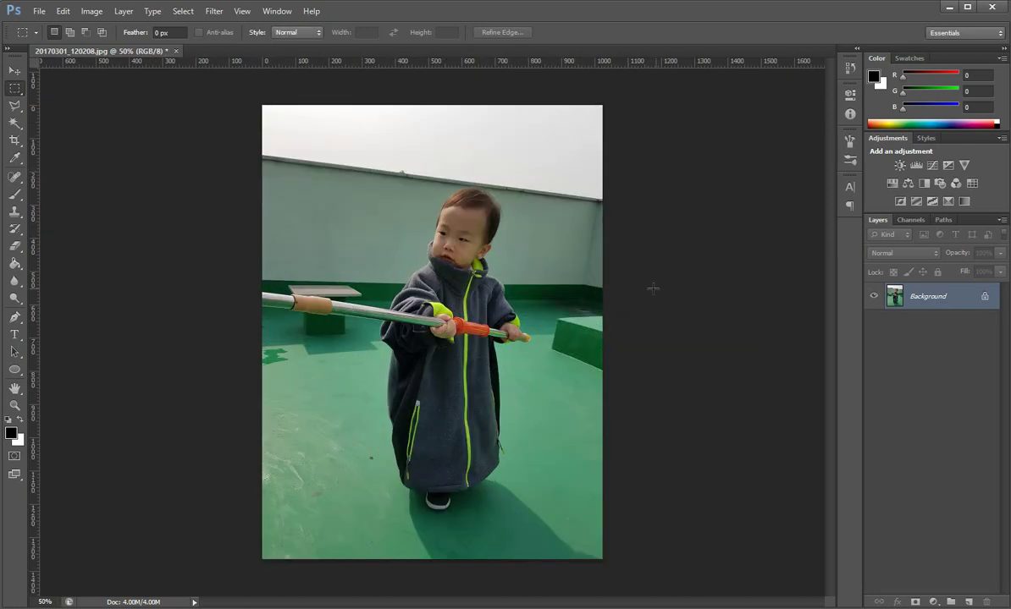
# Step: Draw a rounded rectangle shape about 578 by 57 px over the pole, from the photo's left edge to the child's hand
pyautogui.click(14, 370)
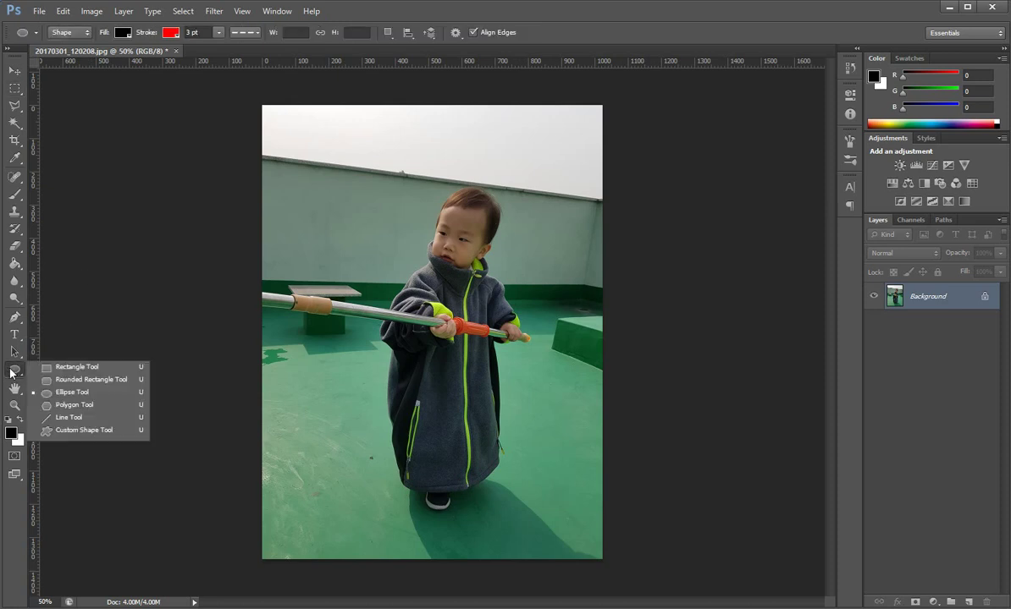
pyautogui.click(79, 383)
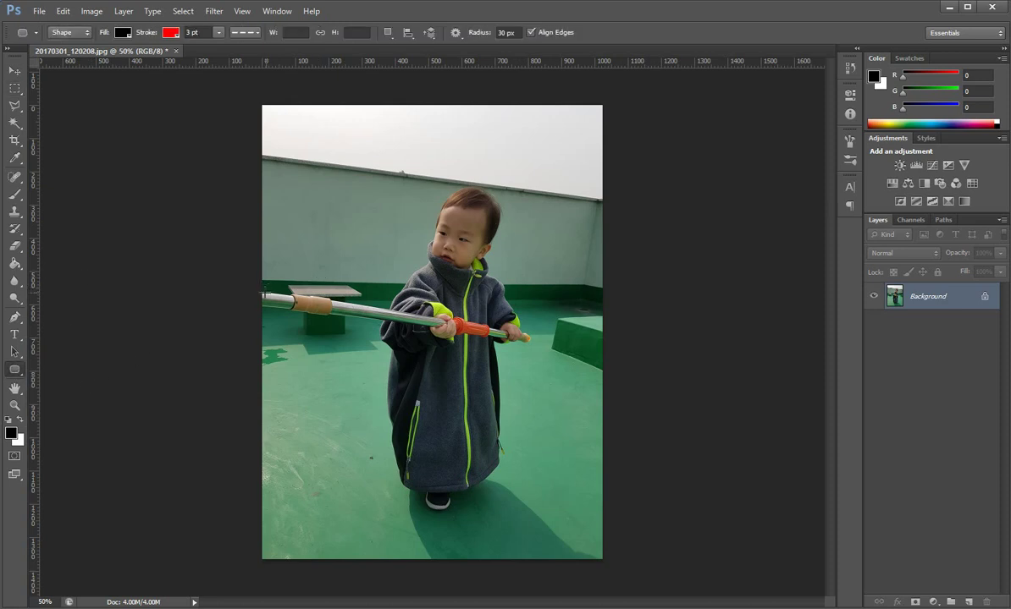
pyautogui.moveTo(261, 290); pyautogui.dragTo(456, 276)
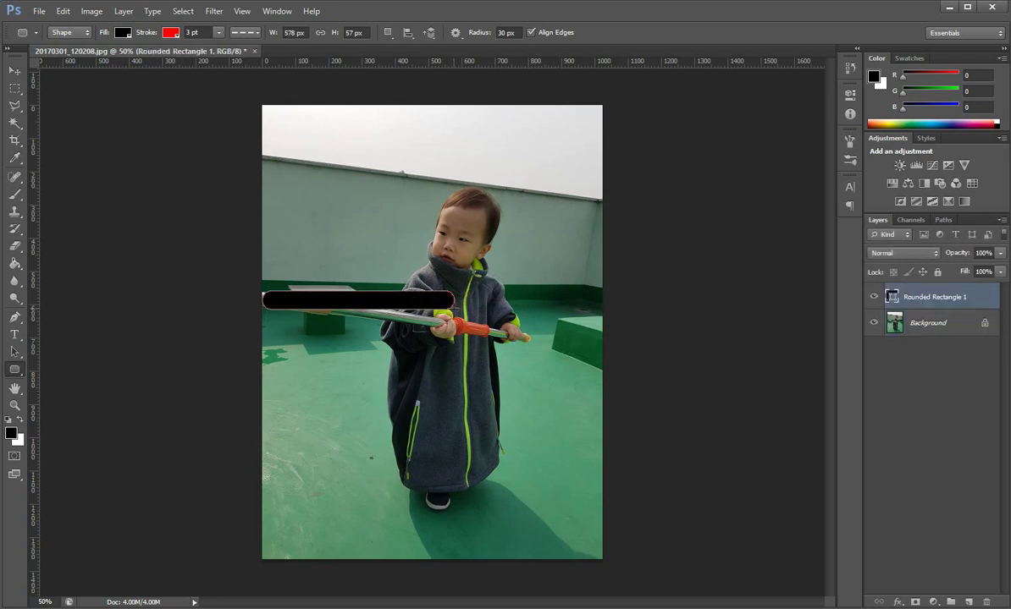
# Step: Give the rounded rectangle a solid stroke of 0 pt and a red fill
pyautogui.click(172, 34)
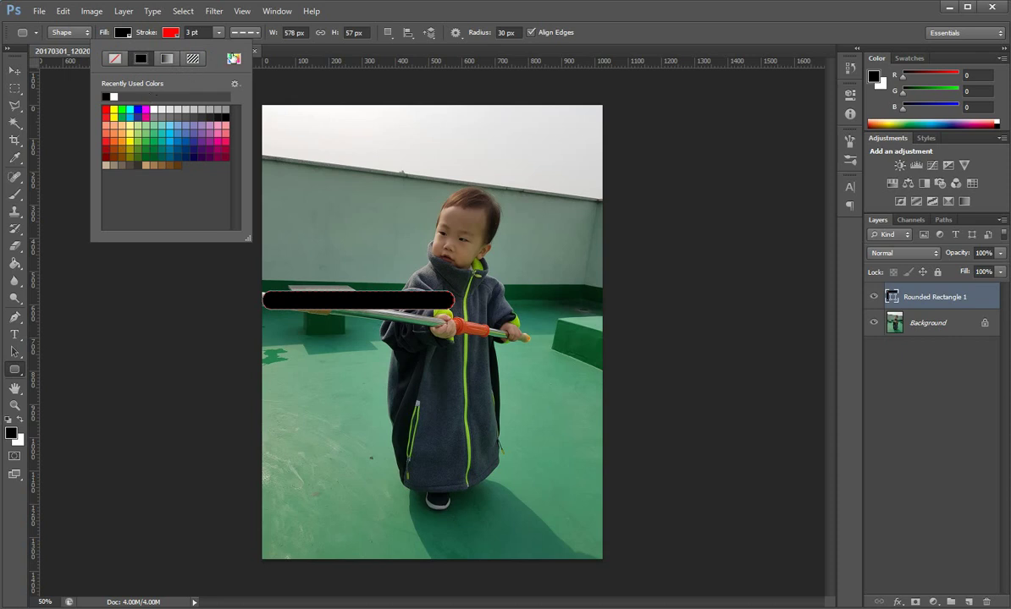
pyautogui.click(227, 29)
pyautogui.click(227, 29)
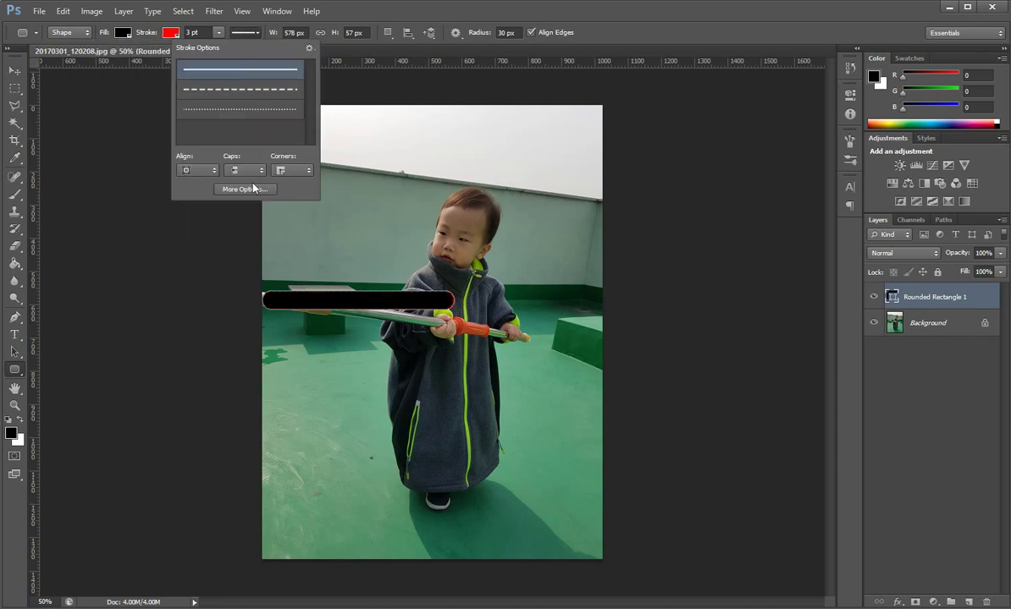
pyautogui.click(200, 32)
pyautogui.click(199, 31)
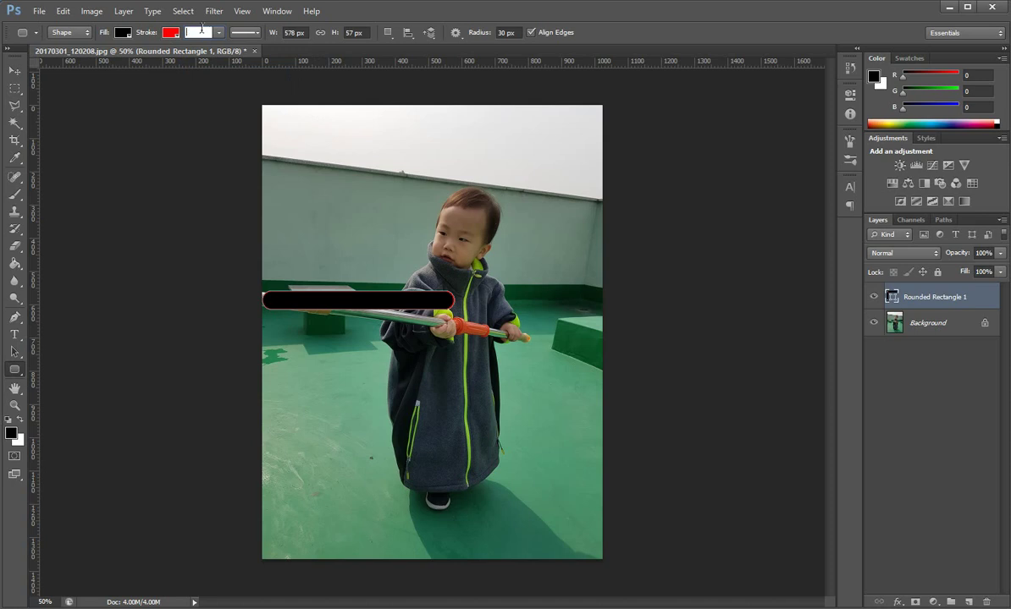
pyautogui.write('0')
pyautogui.press('Return')
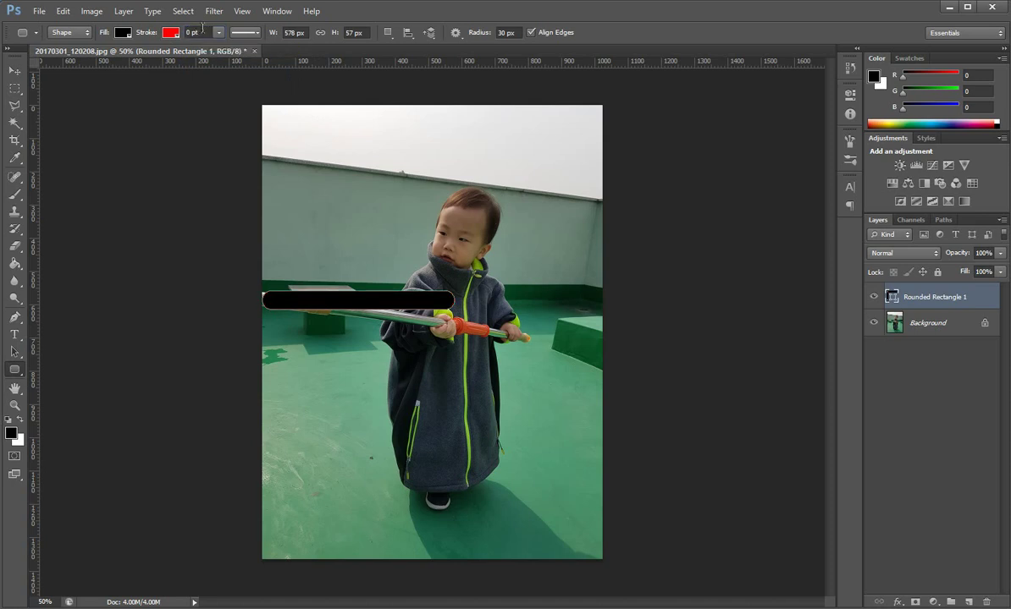
pyautogui.click(124, 34)
pyautogui.click(58, 109)
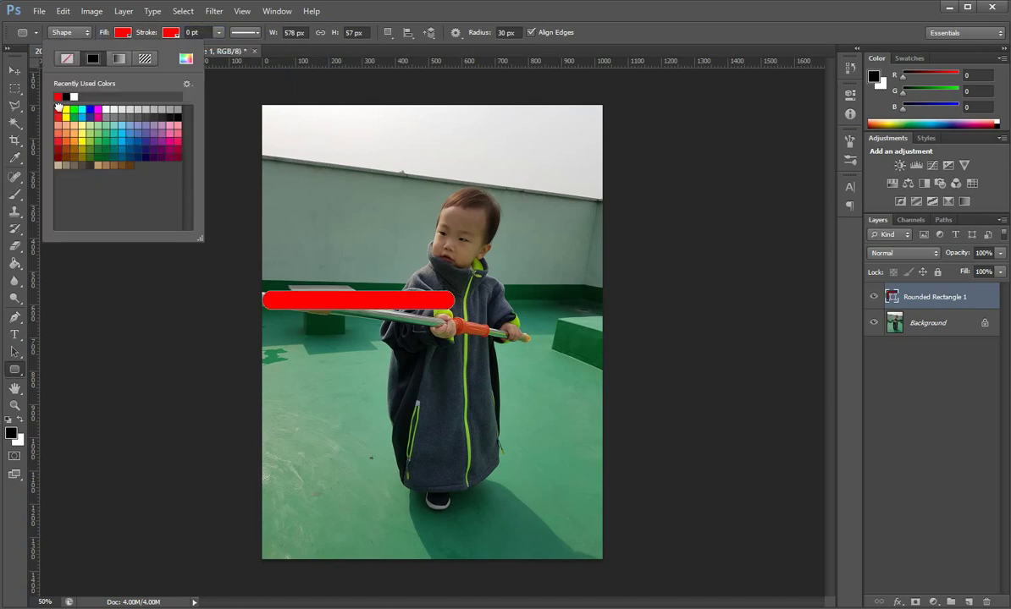
# Step: Move the red bar onto the pole and rotate it clockwise about 9 degrees to follow the pole's slope
pyautogui.click(13, 72)
pyautogui.moveTo(430, 296); pyautogui.dragTo(431, 300)
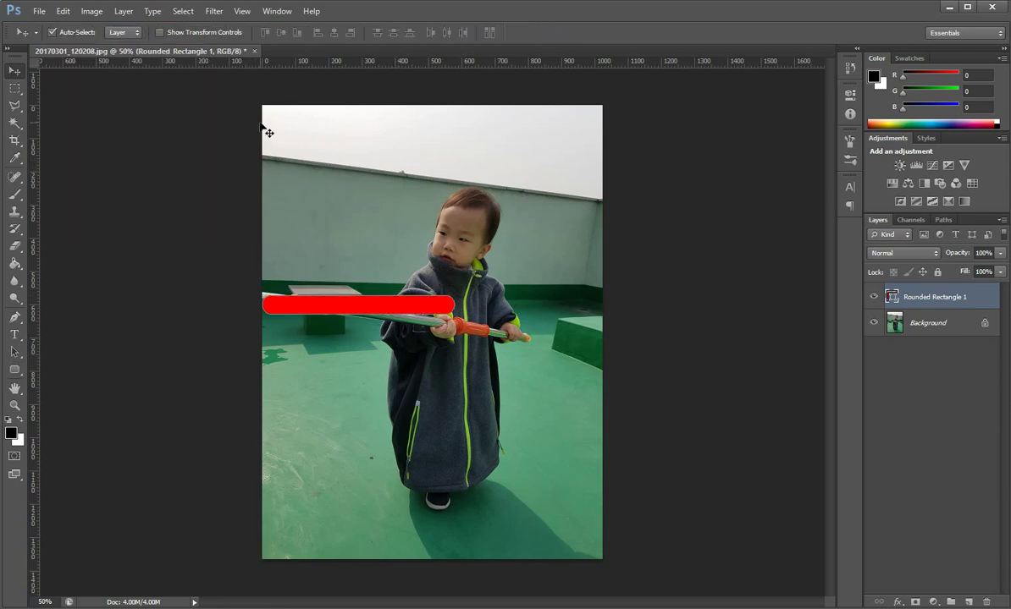
pyautogui.click(160, 32)
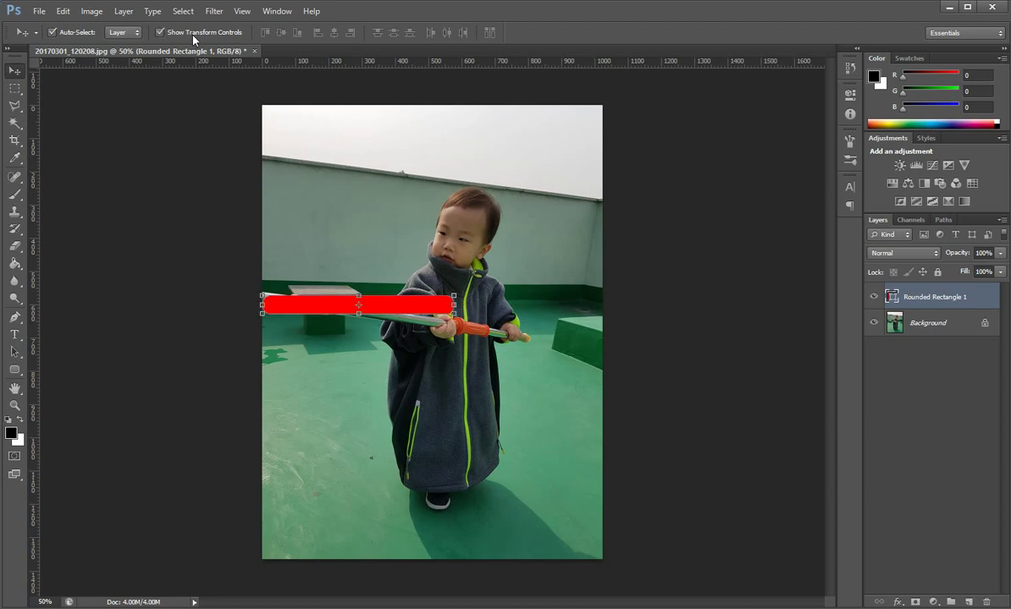
pyautogui.moveTo(461, 298); pyautogui.dragTo(422, 323)
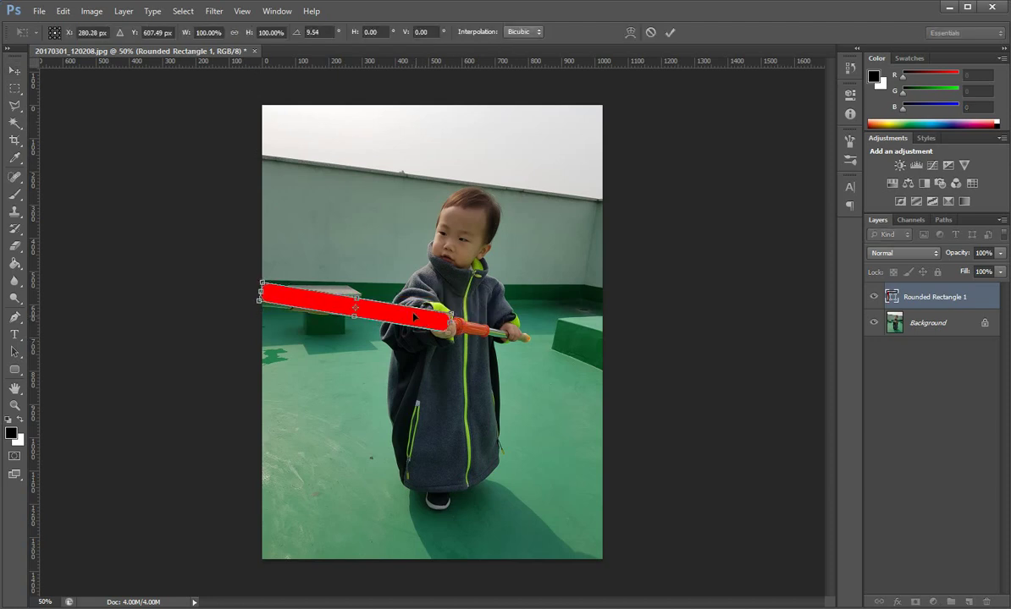
pyautogui.moveTo(256, 276); pyautogui.dragTo(257, 282)
pyautogui.press('Return')
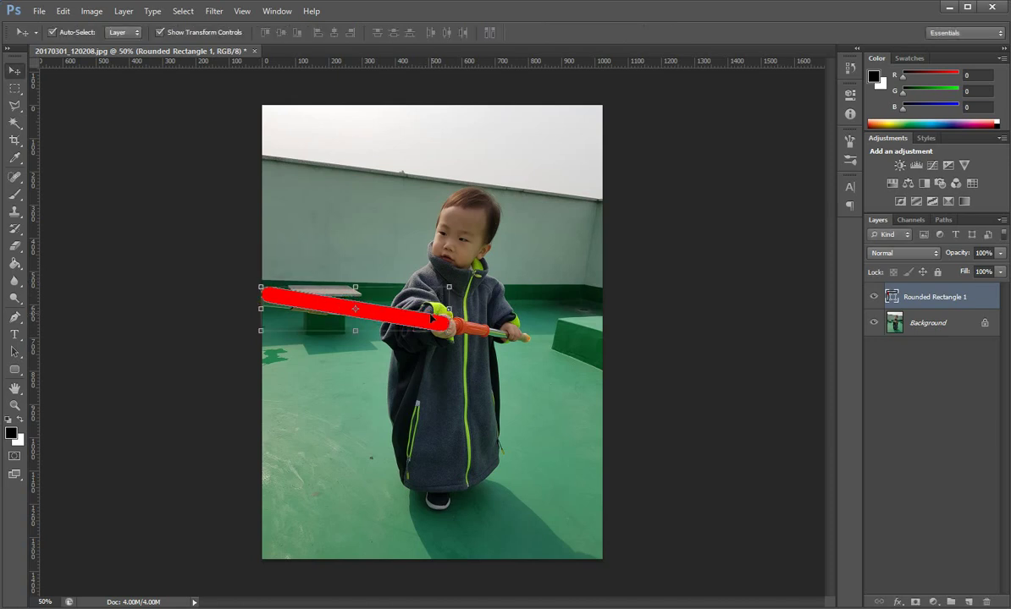
pyautogui.moveTo(425, 323); pyautogui.dragTo(470, 320)
pyautogui.hotkey('ctrl', 't')
pyautogui.press('Return')
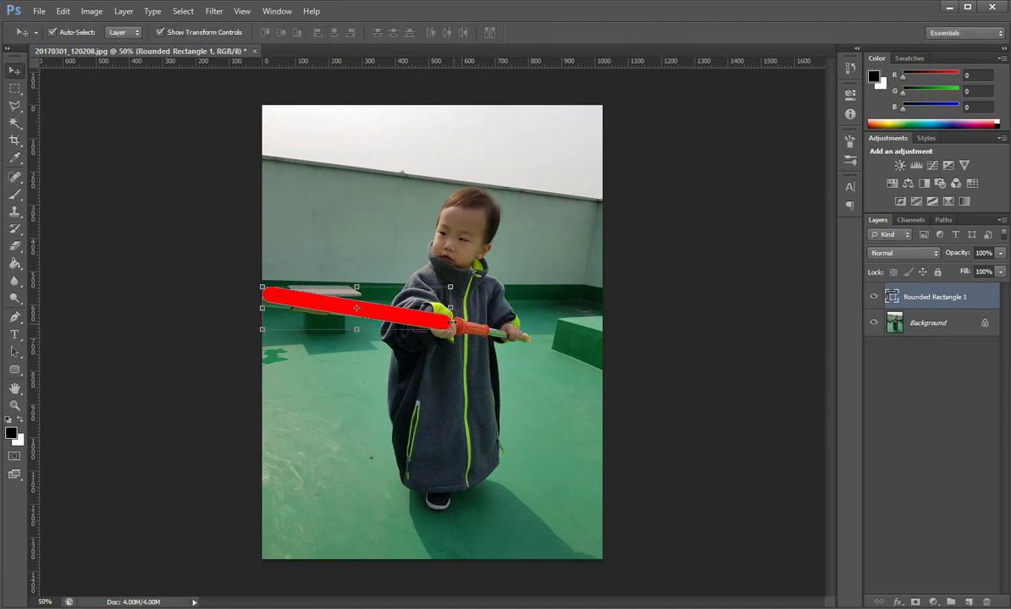
# Step: Add an Outer Glow style in red (ff0000) to the rounded rectangle layer
pyautogui.click(944, 296)
pyautogui.rightClick(946, 296)
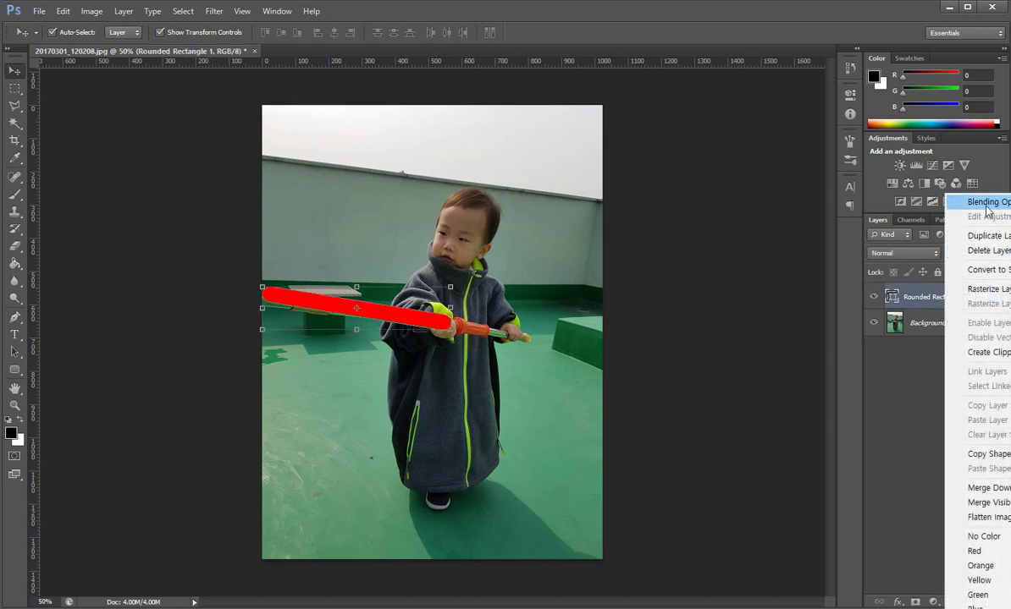
pyautogui.press('Escape')
pyautogui.rightClick(894, 295)
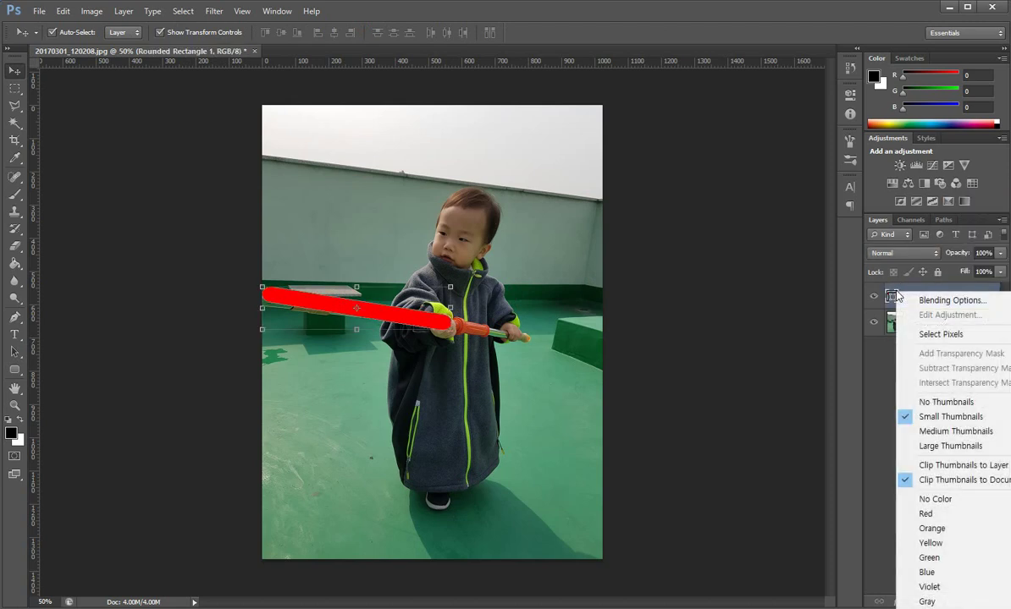
pyautogui.click(929, 303)
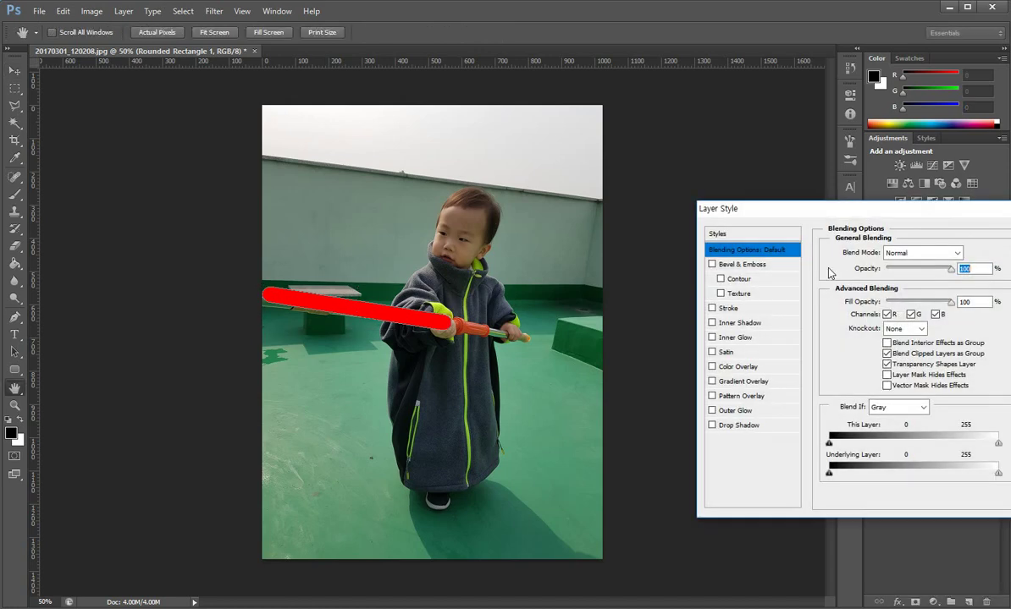
pyautogui.moveTo(839, 211); pyautogui.dragTo(656, 154)
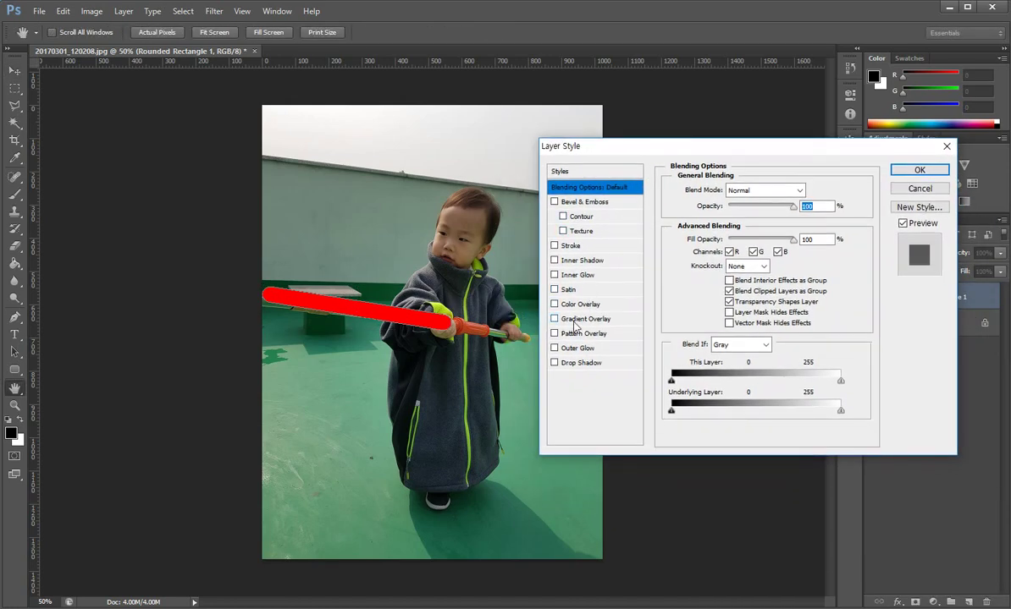
pyautogui.click(577, 349)
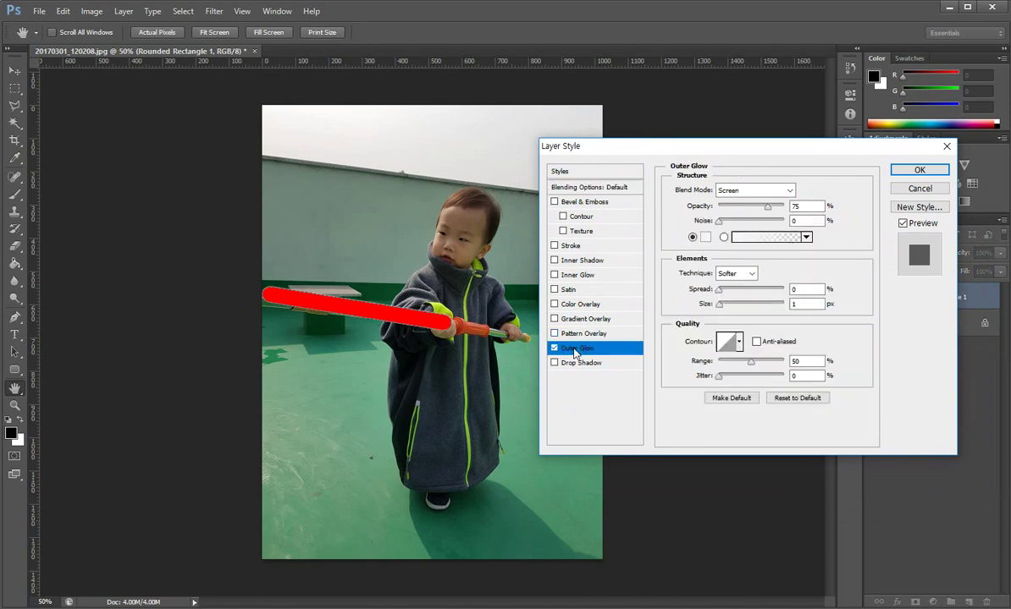
pyautogui.click(705, 240)
pyautogui.write('ff0000')
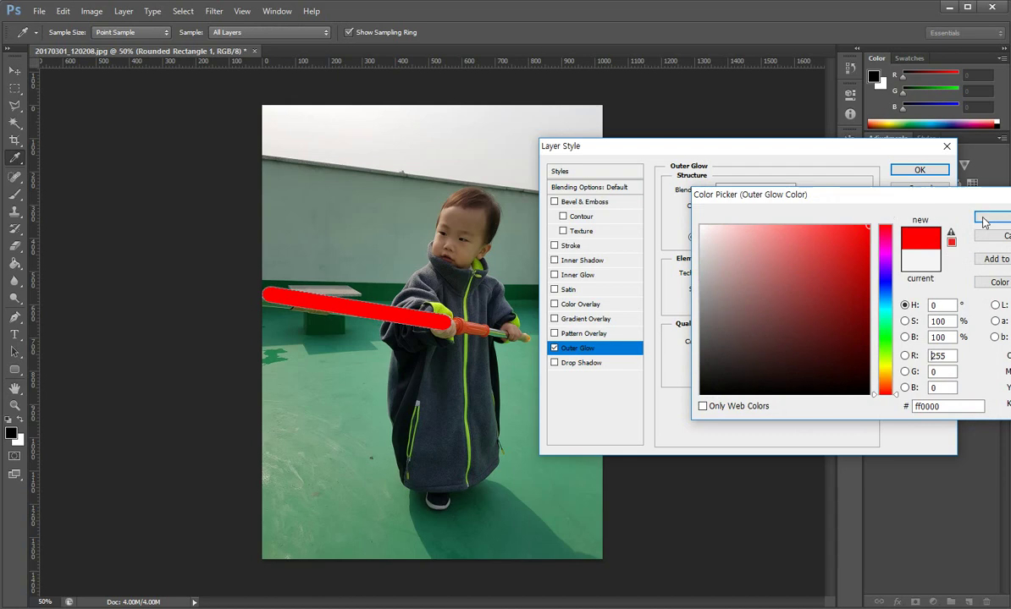
pyautogui.moveTo(938, 197); pyautogui.dragTo(740, 312)
pyautogui.click(807, 331)
# Step: Set the outer glow to 91% opacity, 14% spread and 87 px size, apply it and nudge the bar slightly upward
pyautogui.moveTo(766, 207); pyautogui.dragTo(778, 206)
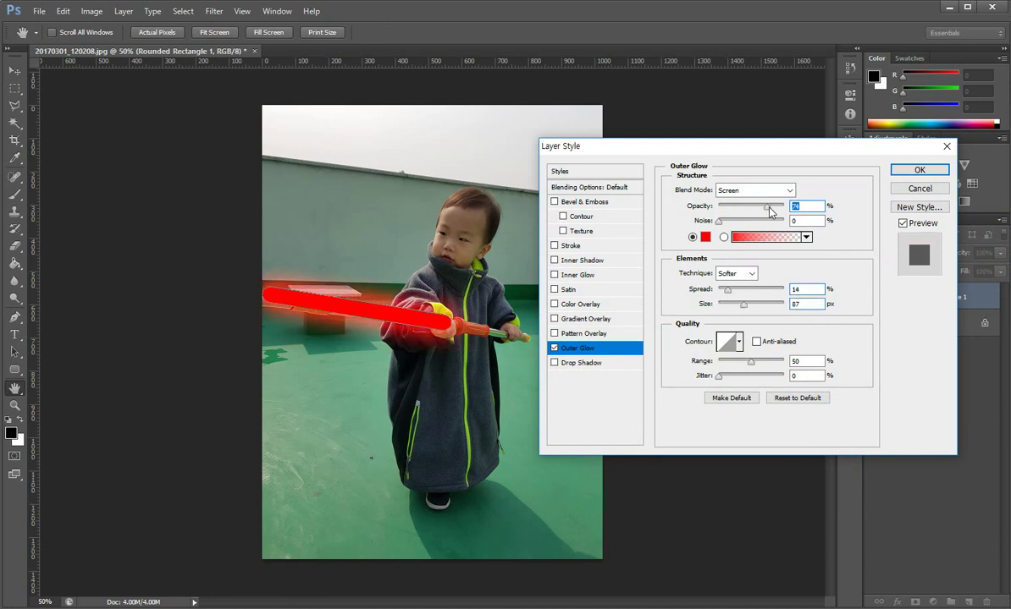
pyautogui.click(730, 292)
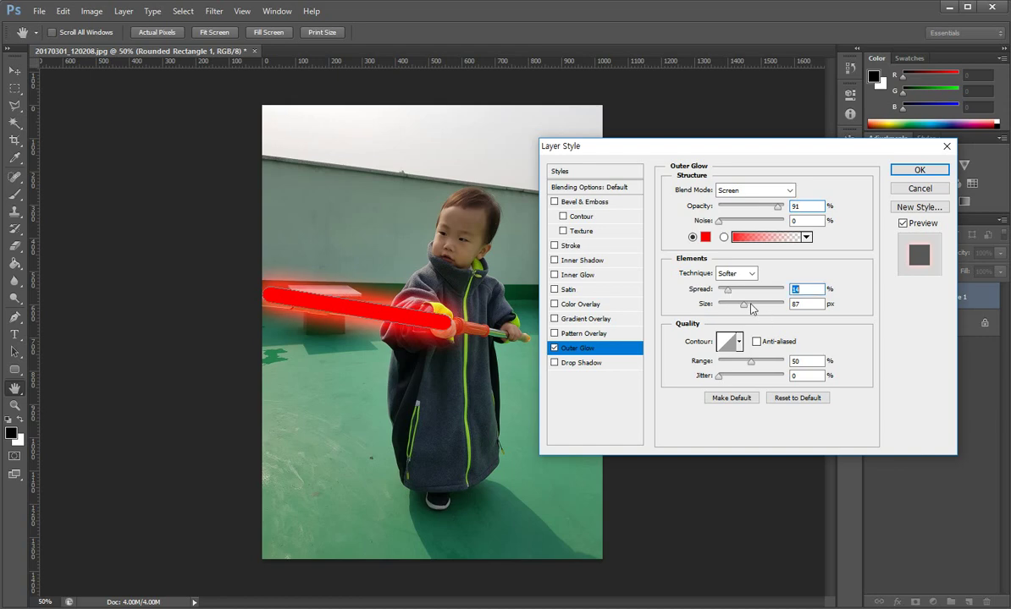
pyautogui.click(744, 307)
pyautogui.click(905, 175)
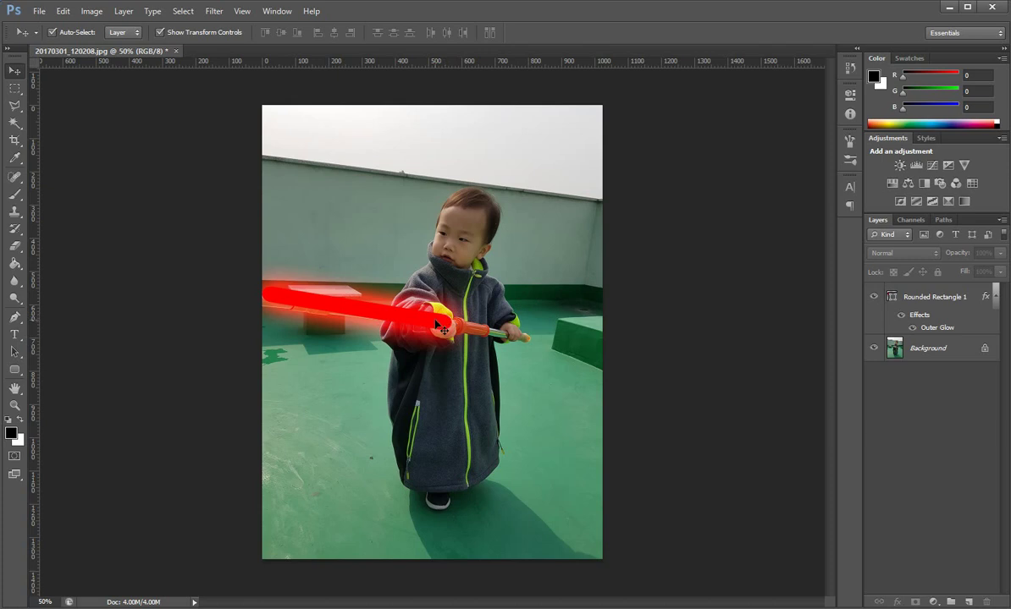
pyautogui.moveTo(435, 322); pyautogui.dragTo(435, 322)
pyautogui.click(660, 284)
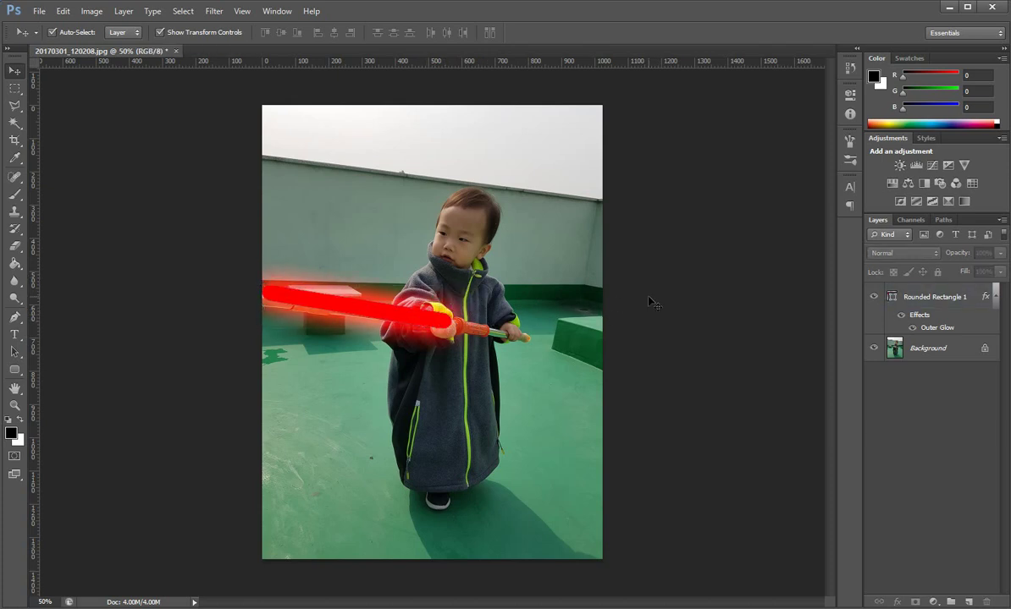
# Step: Add an Inner Glow style to the rounded rectangle layer, sampling its red (ff0000) from the bar
pyautogui.click(934, 300)
pyautogui.rightClick(933, 300)
pyautogui.click(827, 242)
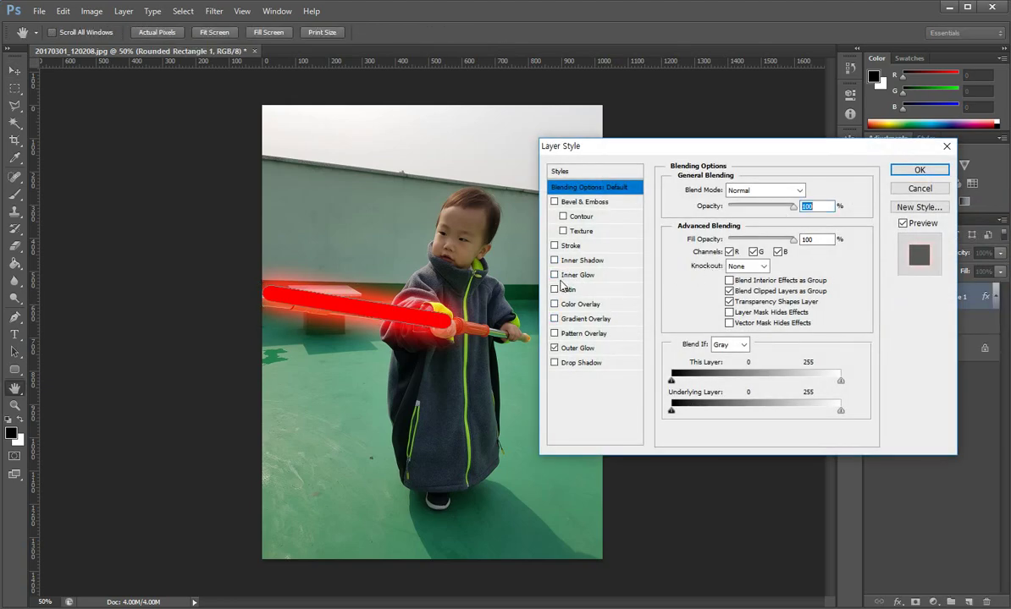
pyautogui.click(579, 276)
pyautogui.click(704, 239)
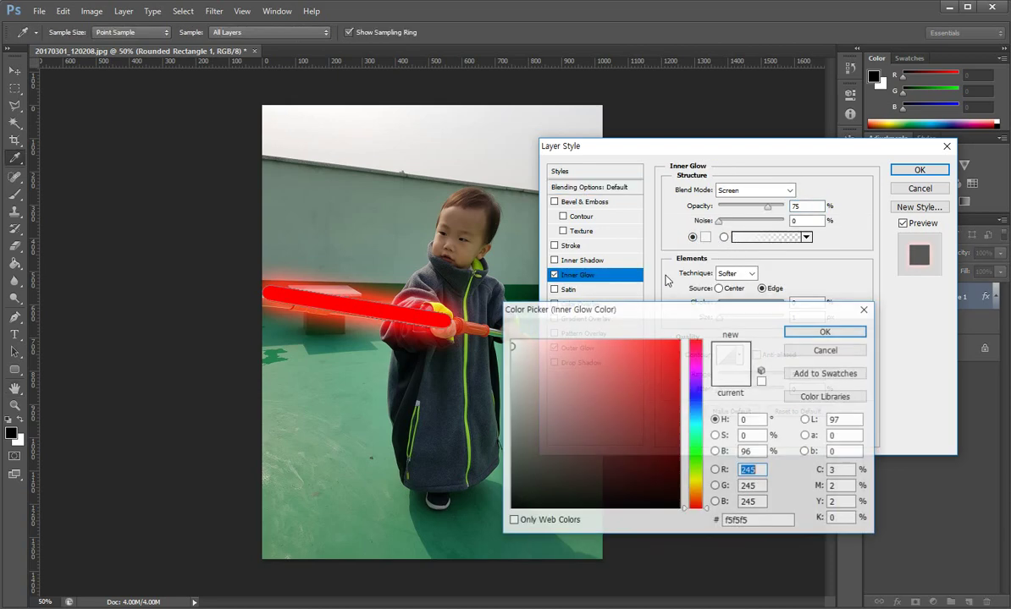
pyautogui.click(298, 288)
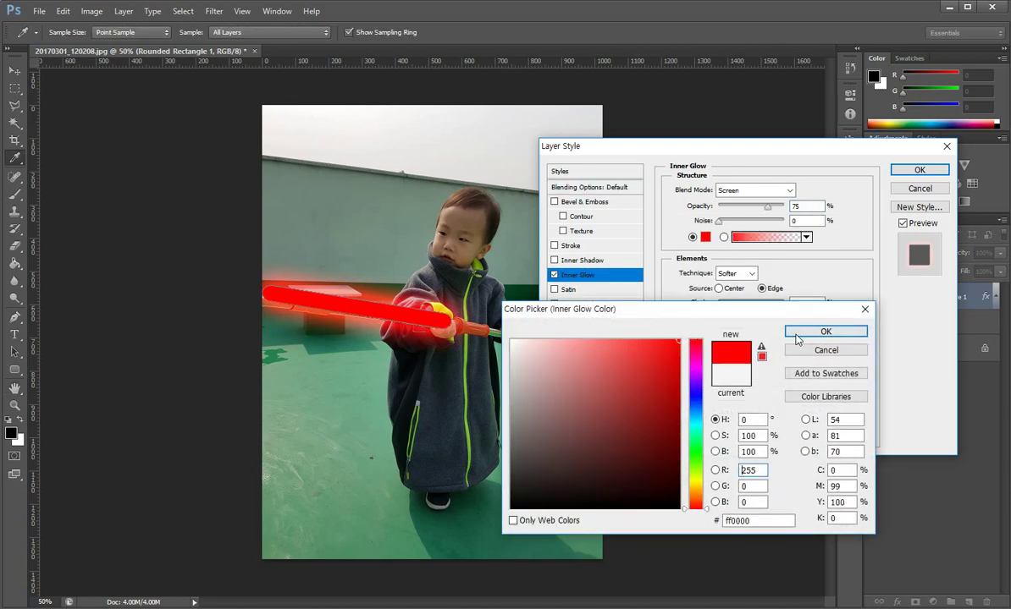
pyautogui.click(822, 333)
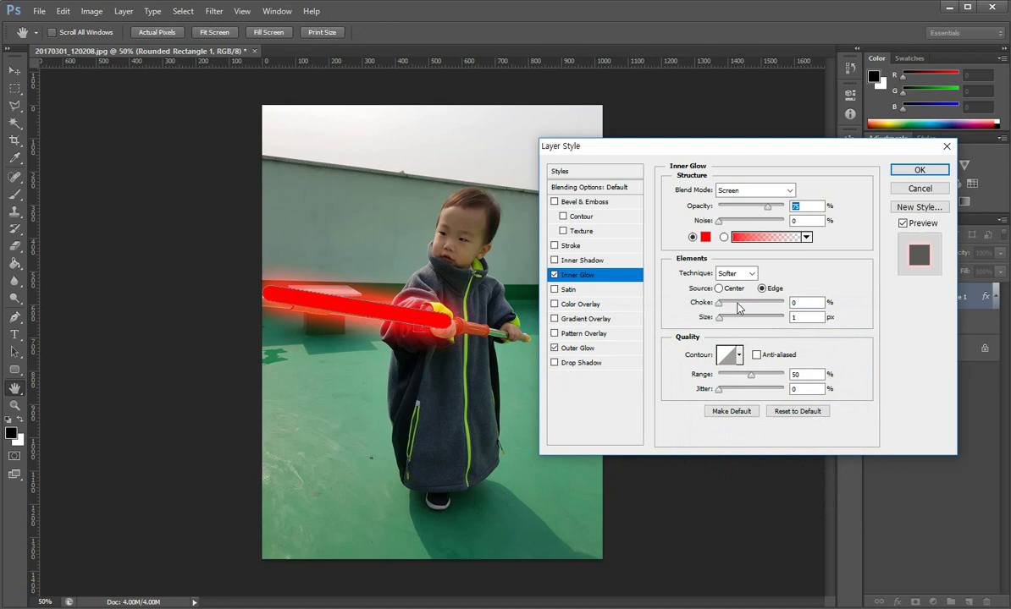
# Step: Set the inner glow's choke to 7% and size to 24 px, and apply the layer style
pyautogui.moveTo(719, 303); pyautogui.dragTo(722, 305)
pyautogui.click(720, 318)
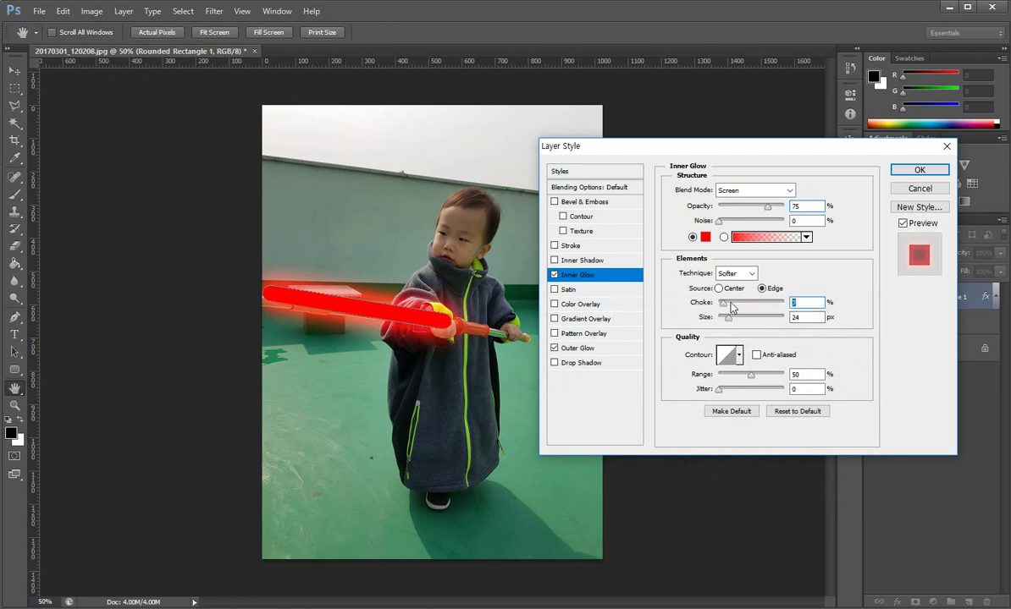
pyautogui.click(919, 170)
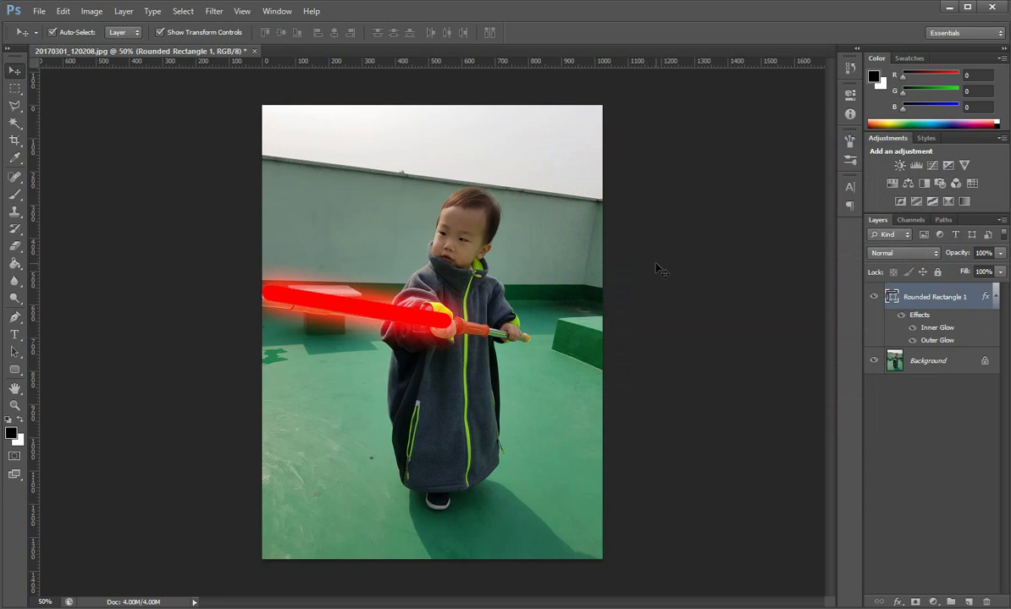
# Step: Nudge the glowing bar left so its far end runs past the photo's edge and its near end meets the child's hand
pyautogui.click(441, 328)
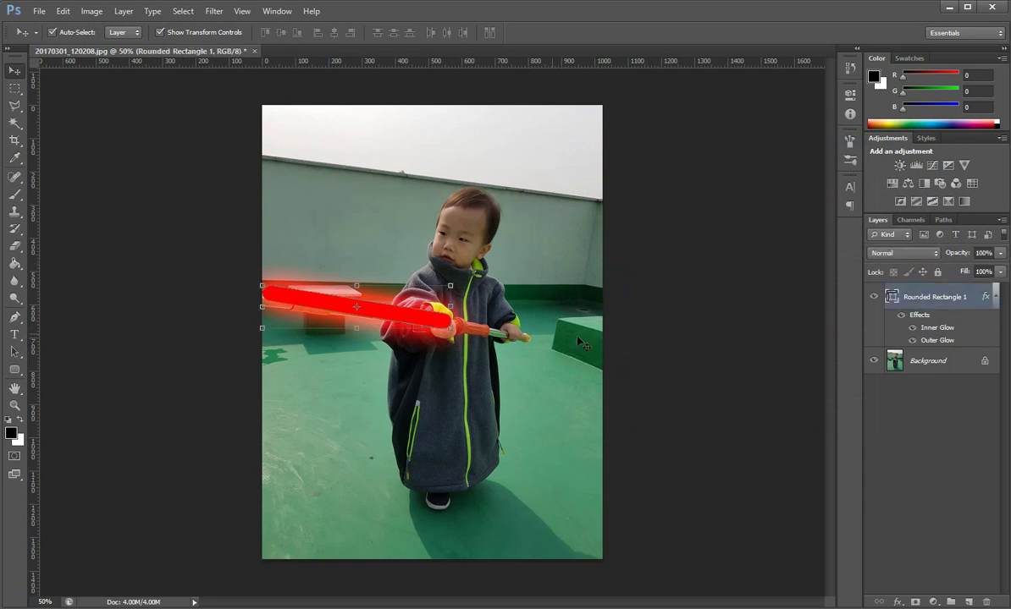
pyautogui.press('Left')
pyautogui.press('Left')
pyautogui.press('Left')
pyautogui.press('Left')
pyautogui.press('Left')
pyautogui.press('Left')
pyautogui.press('Left')
pyautogui.press('Left')
pyautogui.press('Left')
pyautogui.press('Left')
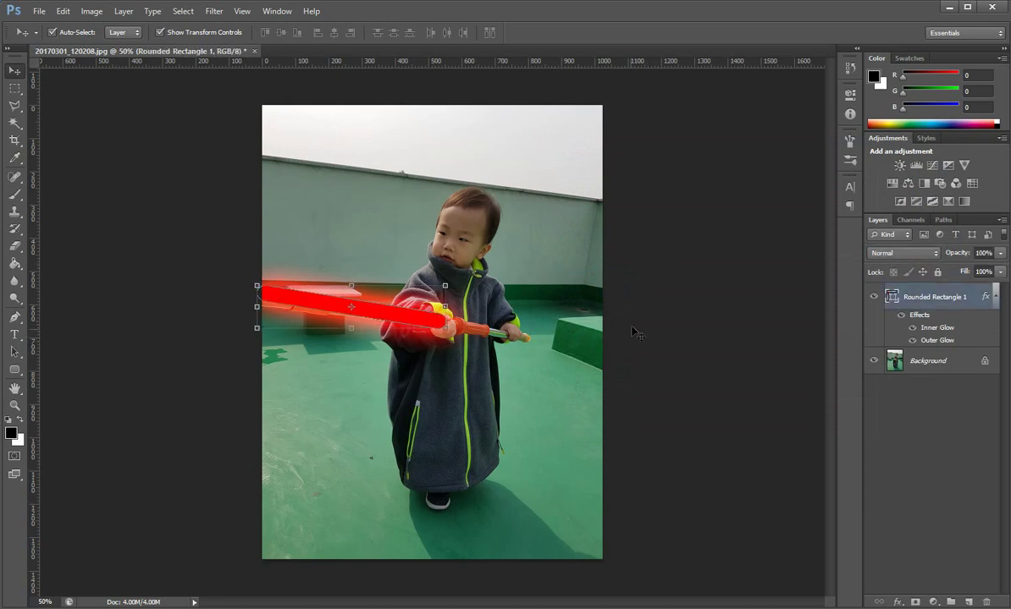
pyautogui.click(633, 328)
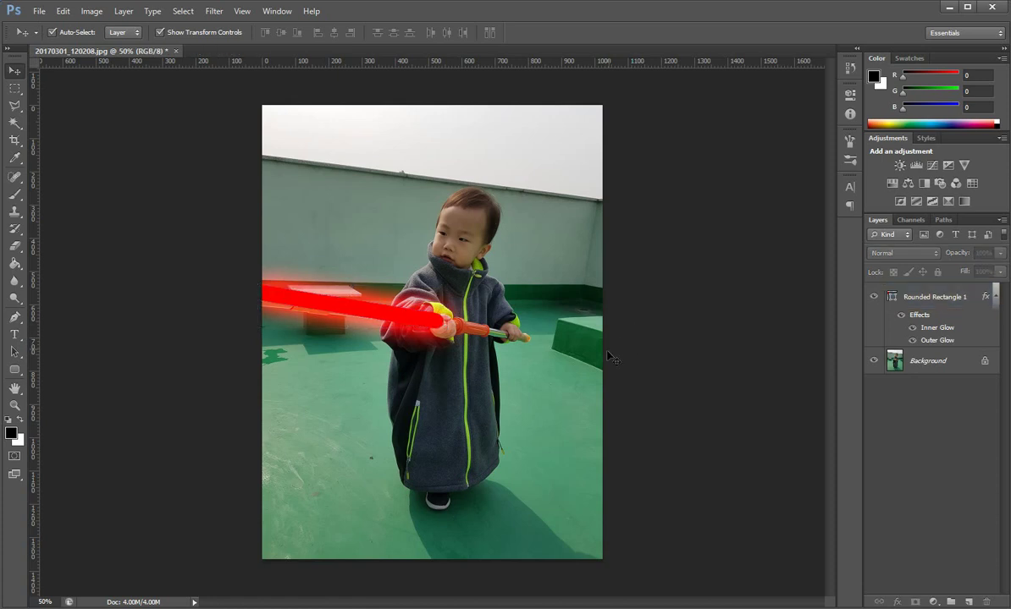
pyautogui.click(429, 320)
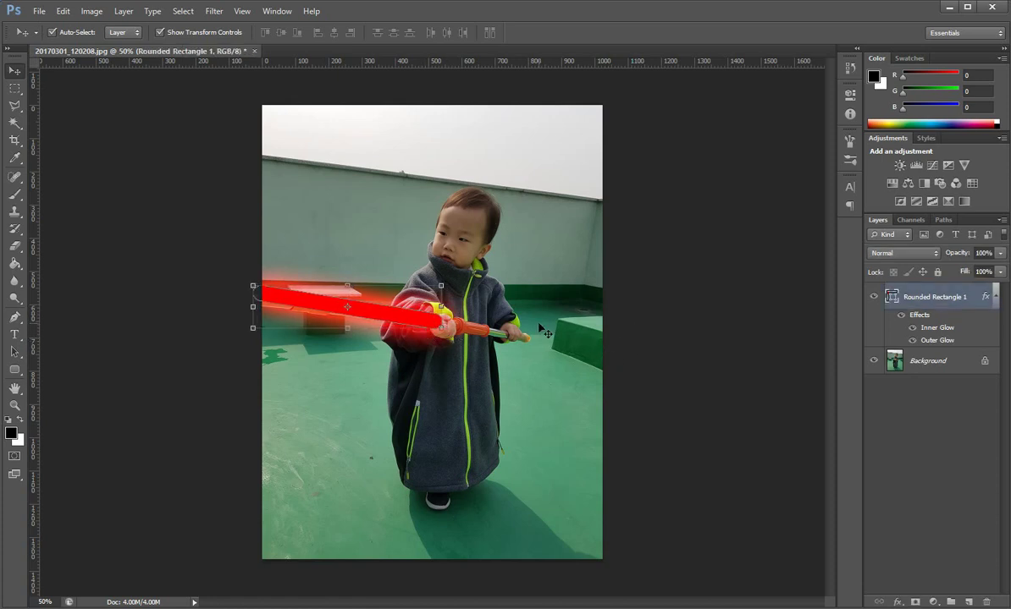
pyautogui.press('Left')
pyautogui.press('Left')
pyautogui.press('Left')
pyautogui.press('Left')
pyautogui.press('Left')
pyautogui.press('Left')
pyautogui.press('Left')
pyautogui.press('Left')
pyautogui.press('Left')
pyautogui.press('Left')
pyautogui.press('Left')
pyautogui.press('Left')
pyautogui.press('Left')
pyautogui.press('Left')
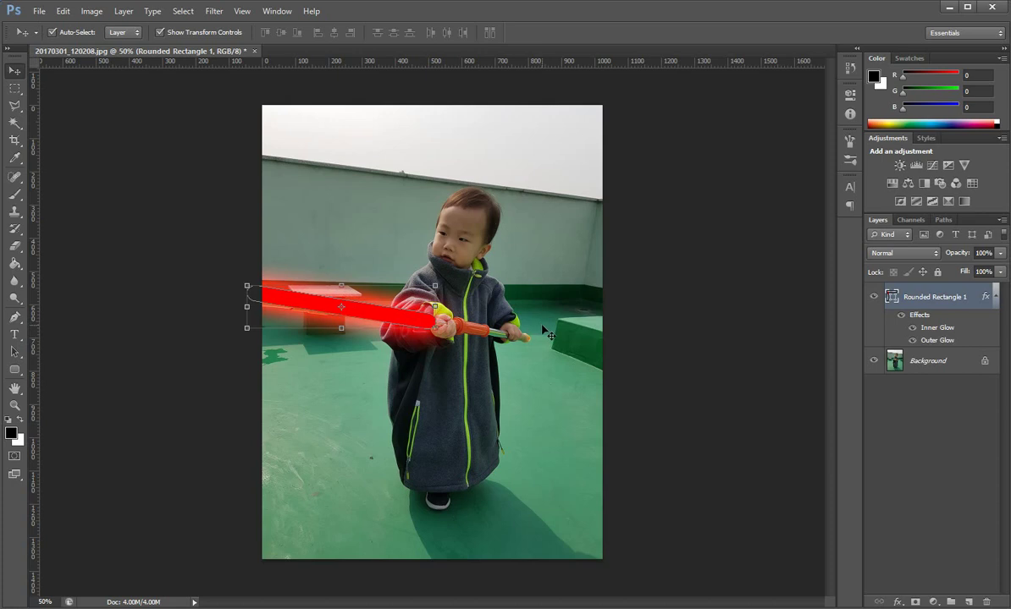
# Step: Nudge the glowing bar slightly further left along the child's pole and deselect its layer
pyautogui.click(549, 335)
pyautogui.click(387, 334)
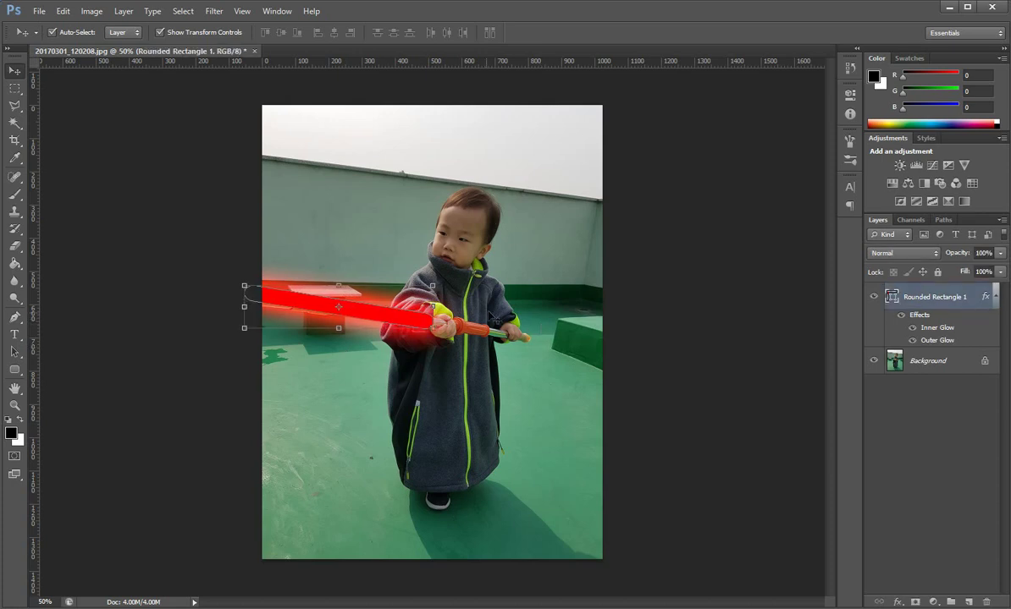
pyautogui.click(520, 316)
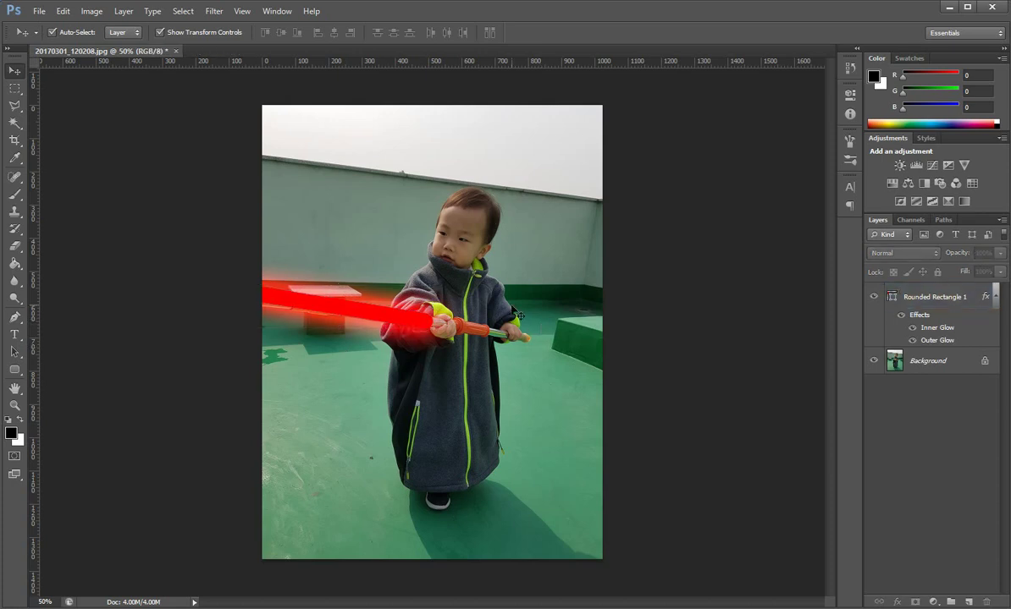
# Step: Duplicate the Background layer within the same document and hide the original
pyautogui.click(944, 364)
pyautogui.rightClick(944, 364)
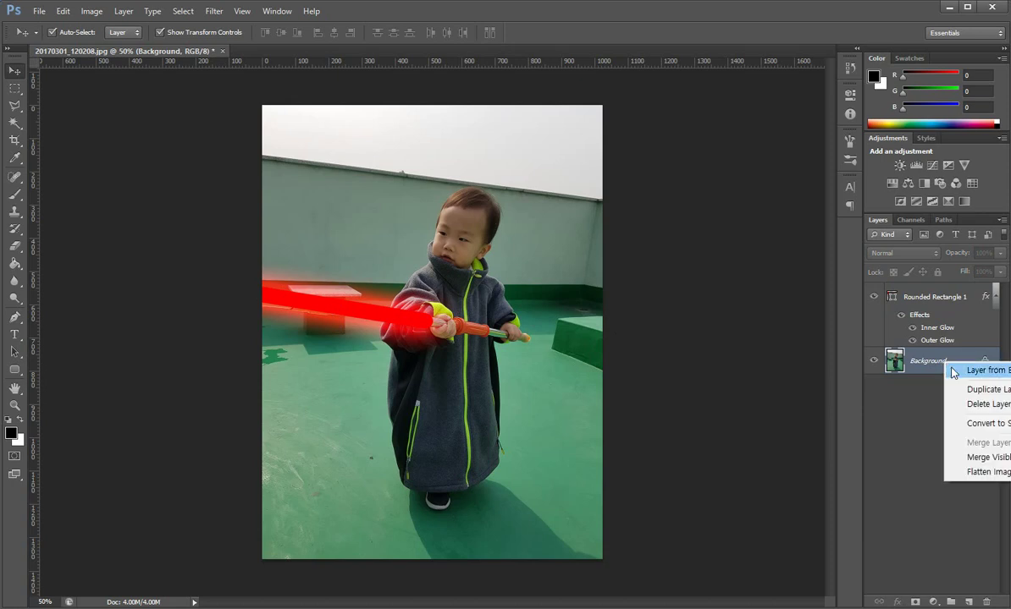
pyautogui.click(965, 390)
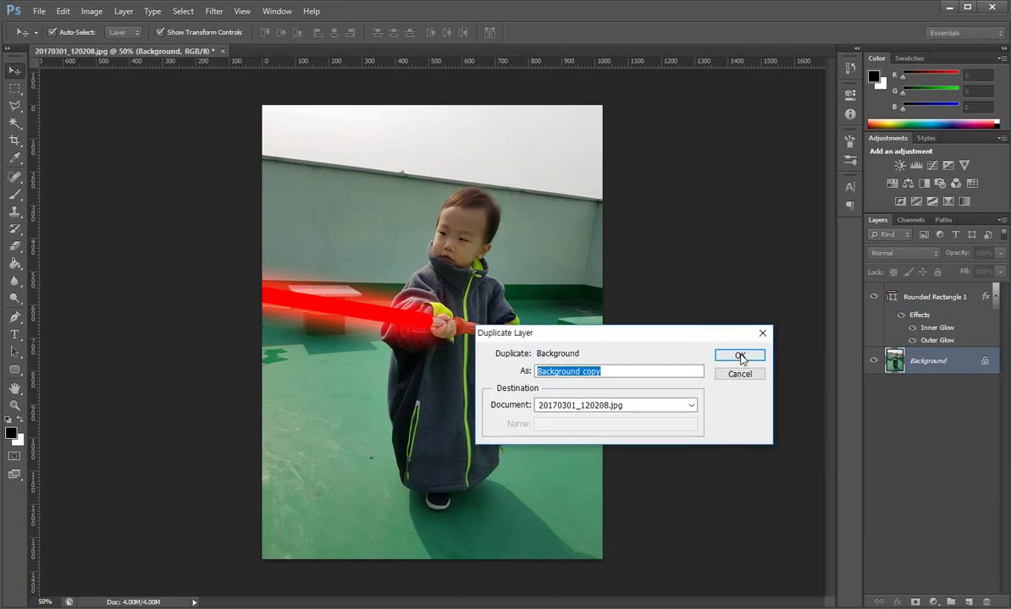
pyautogui.click(739, 357)
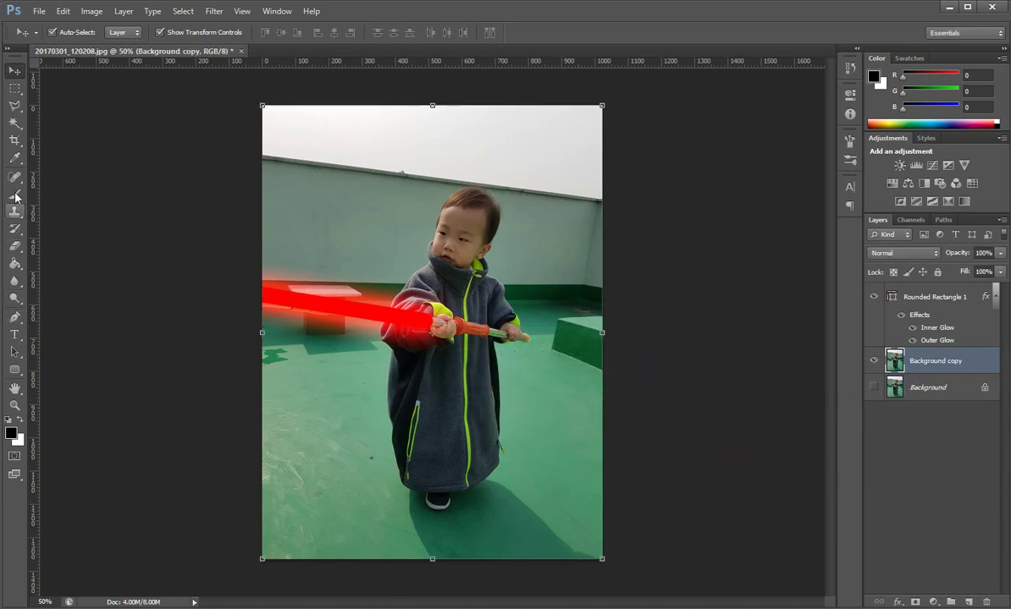
# Step: Remove the pale green wall on both sides of the child from the duplicated layer using Magic Wand selections
pyautogui.click(15, 123)
pyautogui.click(339, 226)
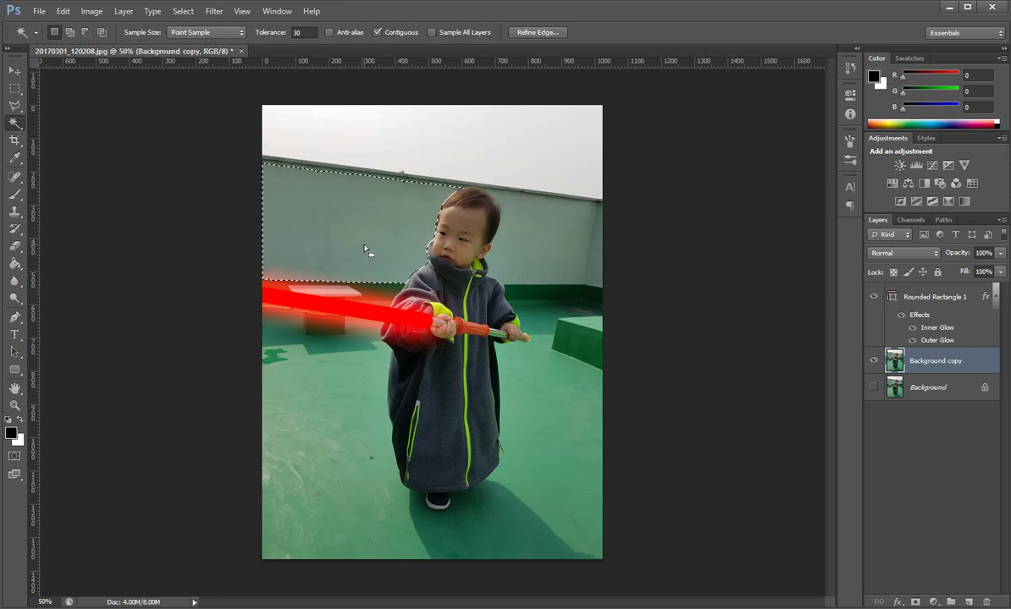
pyautogui.press('Delete')
pyautogui.click(532, 233)
pyautogui.press('Delete')
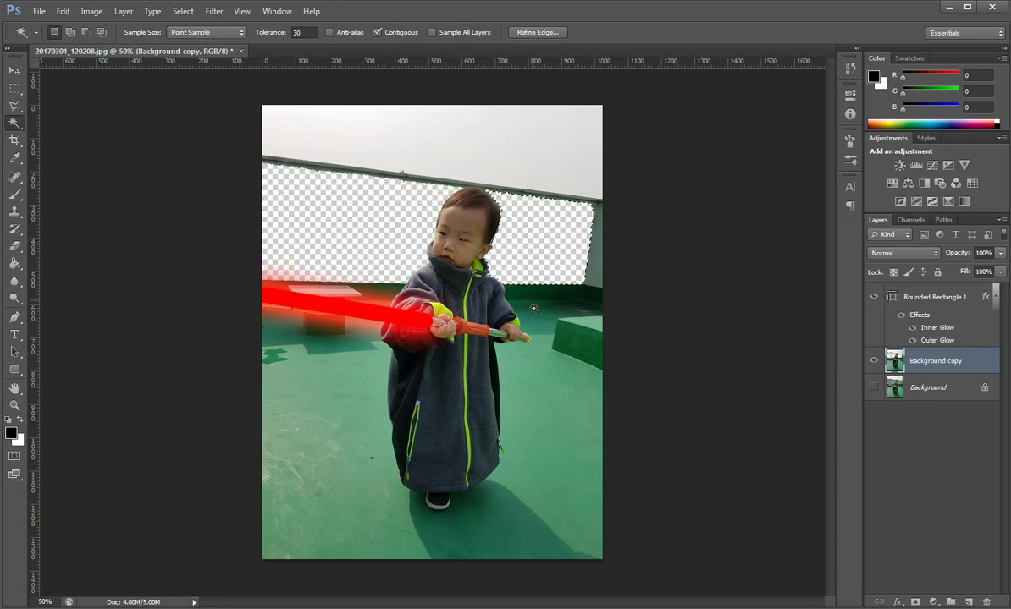
# Step: Select and delete the large light green floor areas on both sides of the child's coat
pyautogui.click(526, 406)
pyautogui.press('Delete')
pyautogui.click(354, 407)
pyautogui.press('Delete')
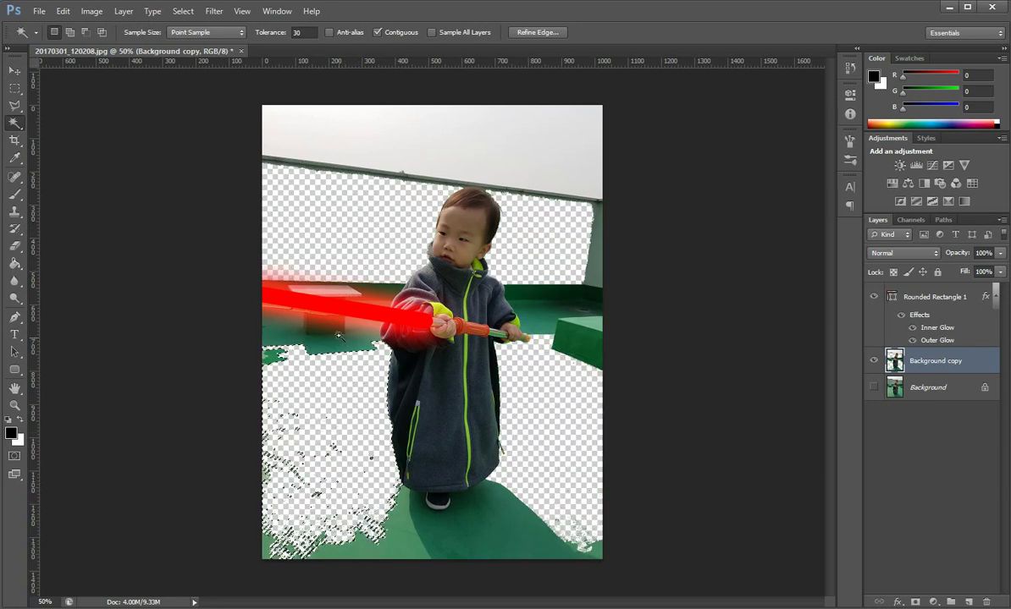
# Step: Select and delete the bench and floor patches behind and just below the lightsaber blade
pyautogui.click(338, 332)
pyautogui.press('Delete')
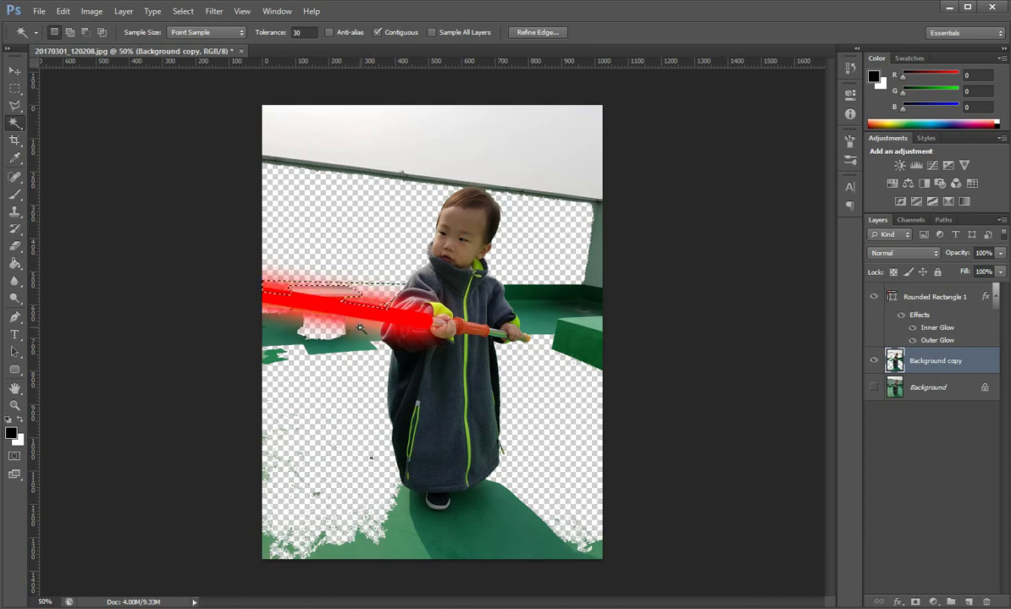
pyautogui.click(341, 308)
pyautogui.press('Delete')
# Step: Remove the green wall base and floor patches between the child's rear hand and the green block
pyautogui.click(507, 292)
pyautogui.press('Delete')
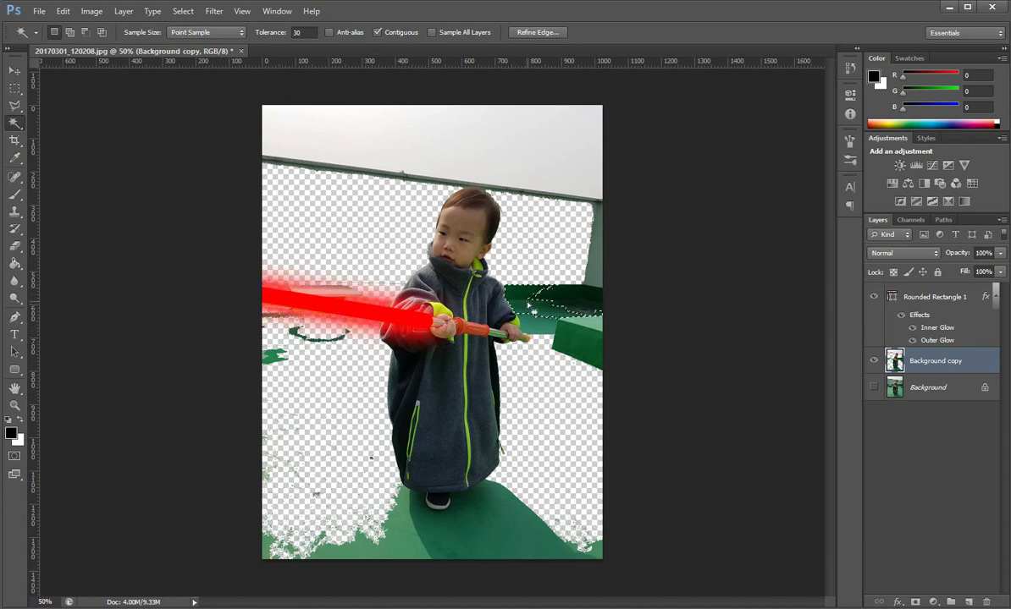
pyautogui.click(525, 305)
pyautogui.press('Delete')
pyautogui.click(542, 336)
pyautogui.press('Delete')
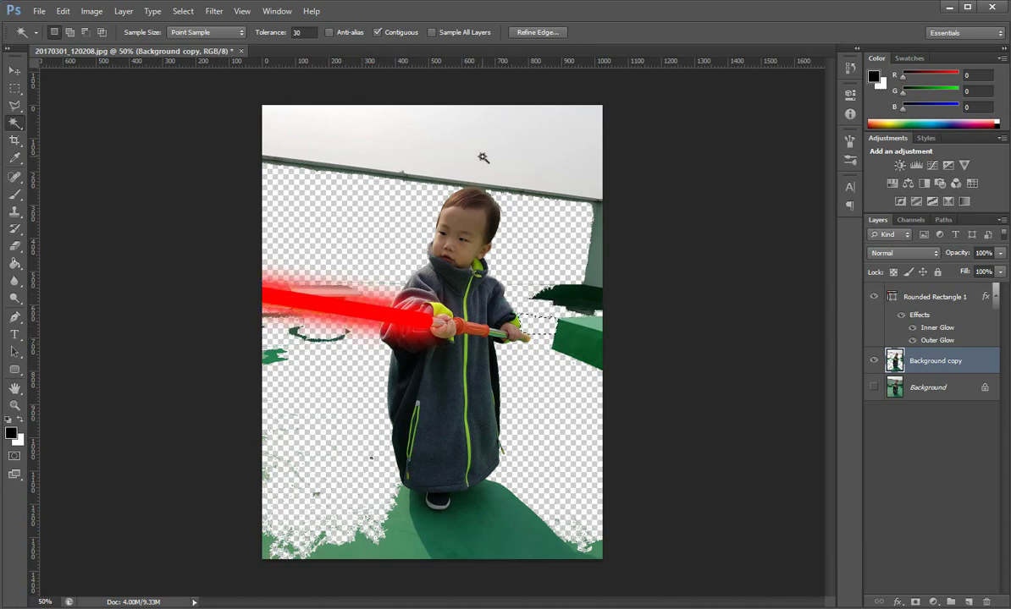
# Step: Select and delete the sky and the dark top edge of the wall above the child
pyautogui.click(451, 152)
pyautogui.press('Delete')
pyautogui.click(535, 193)
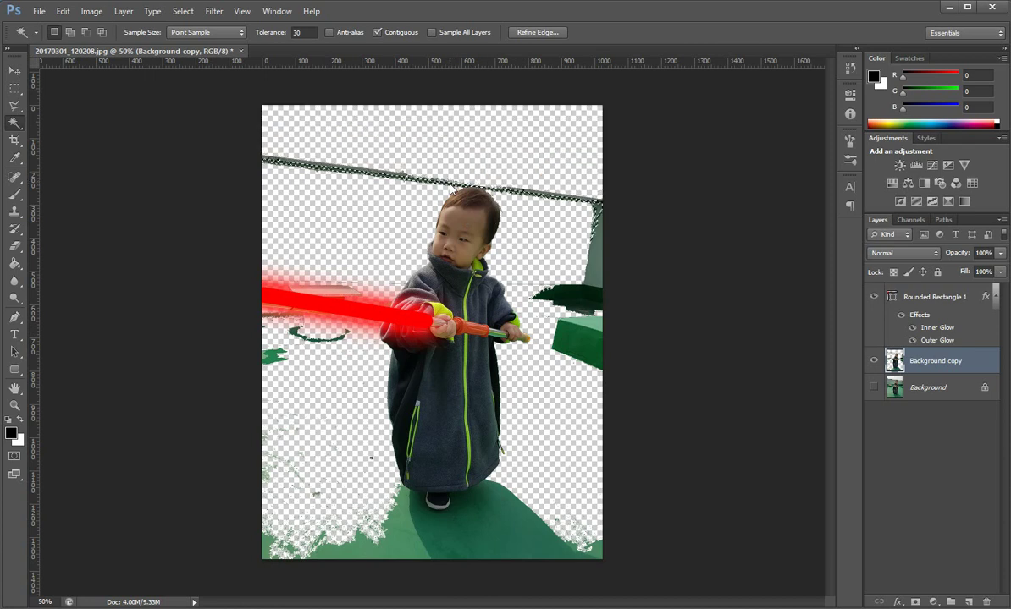
pyautogui.press('Delete')
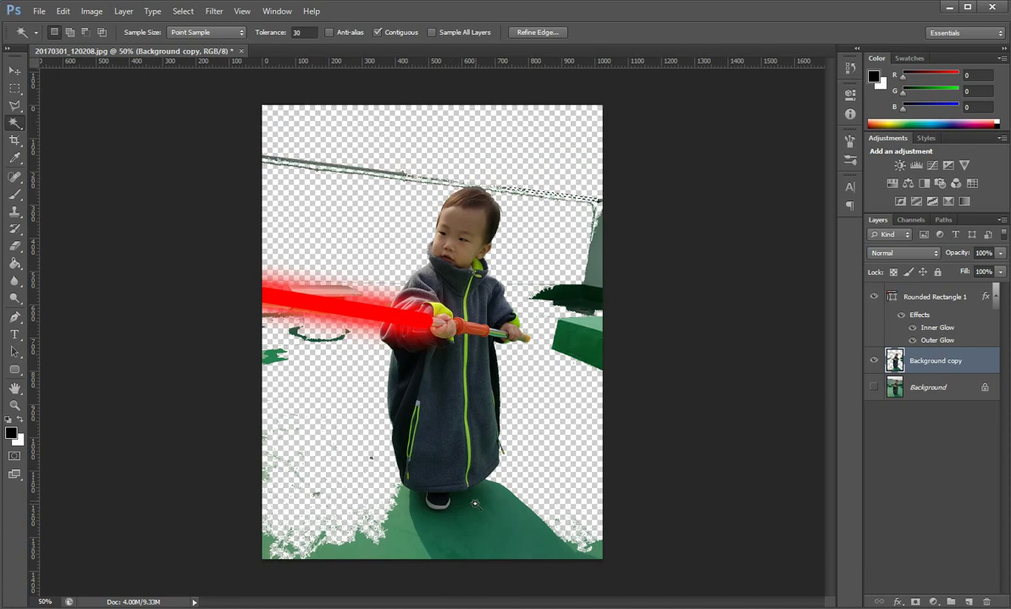
# Step: Remove the child's floor shadow, the remaining floor near the feet and the dark face of the green block
pyautogui.click(513, 510)
pyautogui.press('Delete')
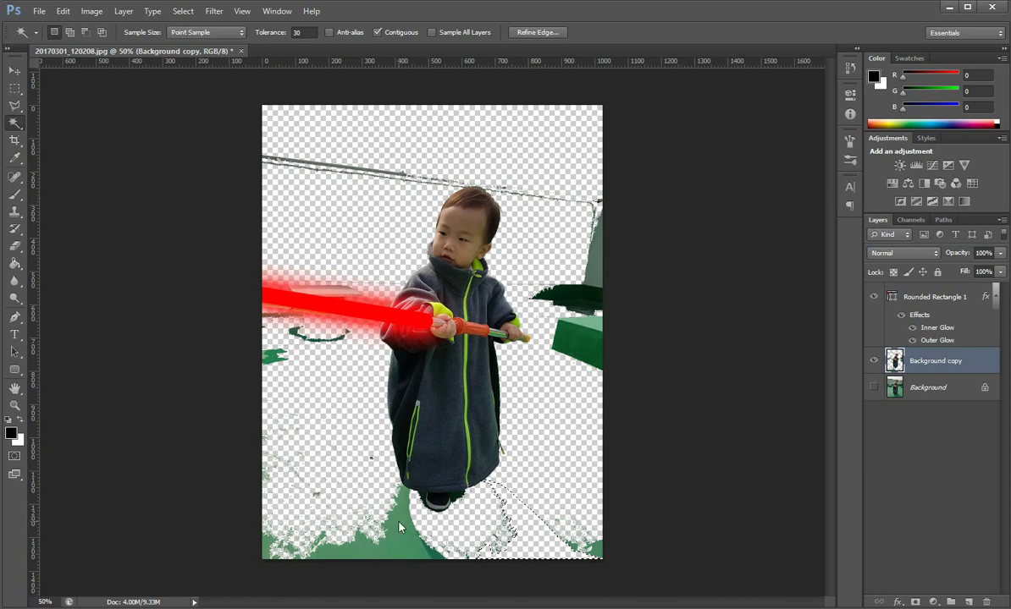
pyautogui.click(350, 501)
pyautogui.press('Delete')
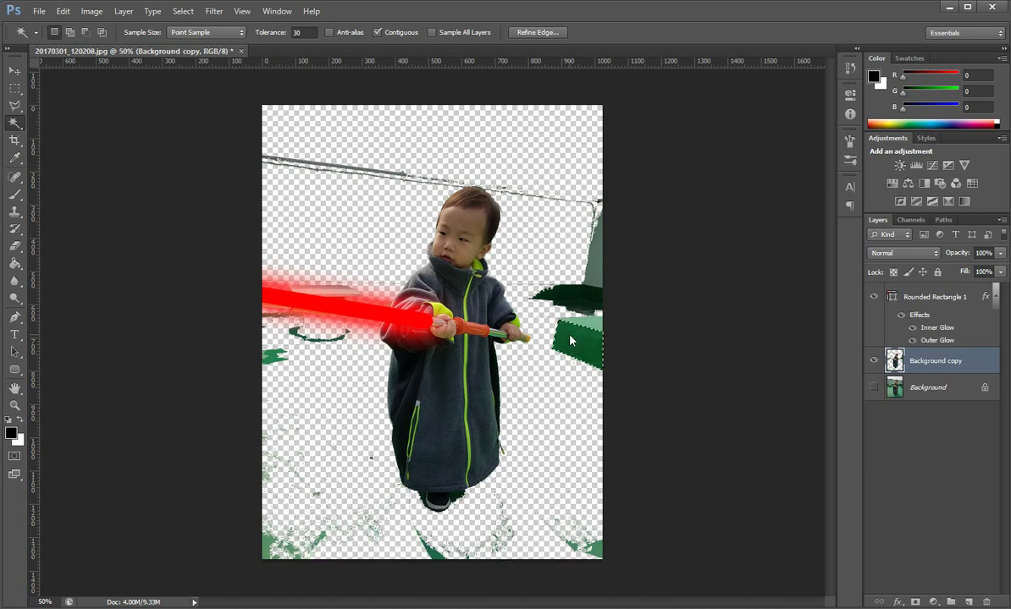
pyautogui.click(560, 335)
# Step: Delete the wall-edge remnants on both sides of the child's head with rectangular selections, then deselect
pyautogui.click(14, 88)
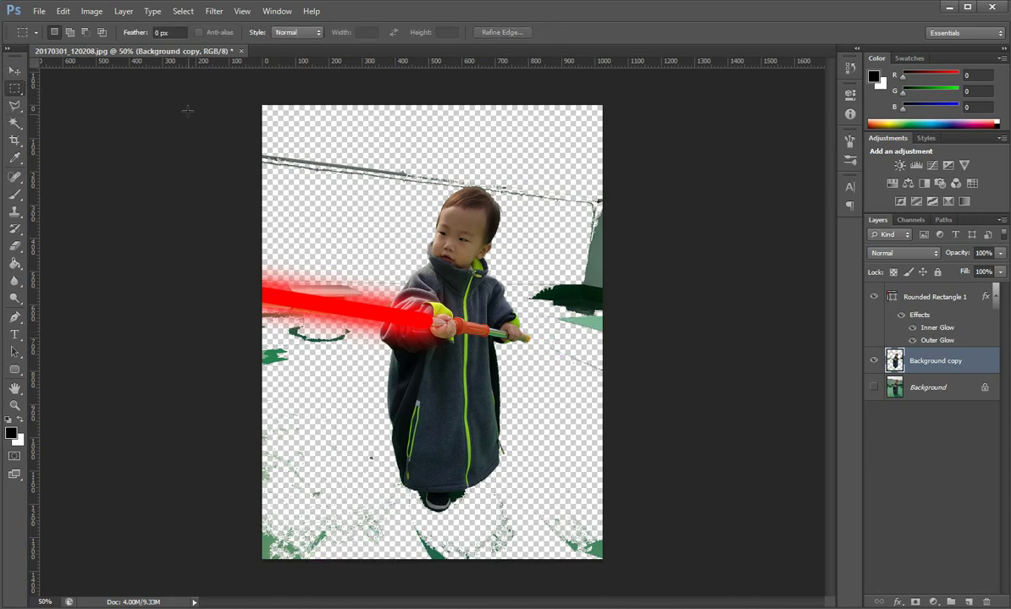
pyautogui.moveTo(254, 104); pyautogui.dragTo(429, 198)
pyautogui.press('Delete')
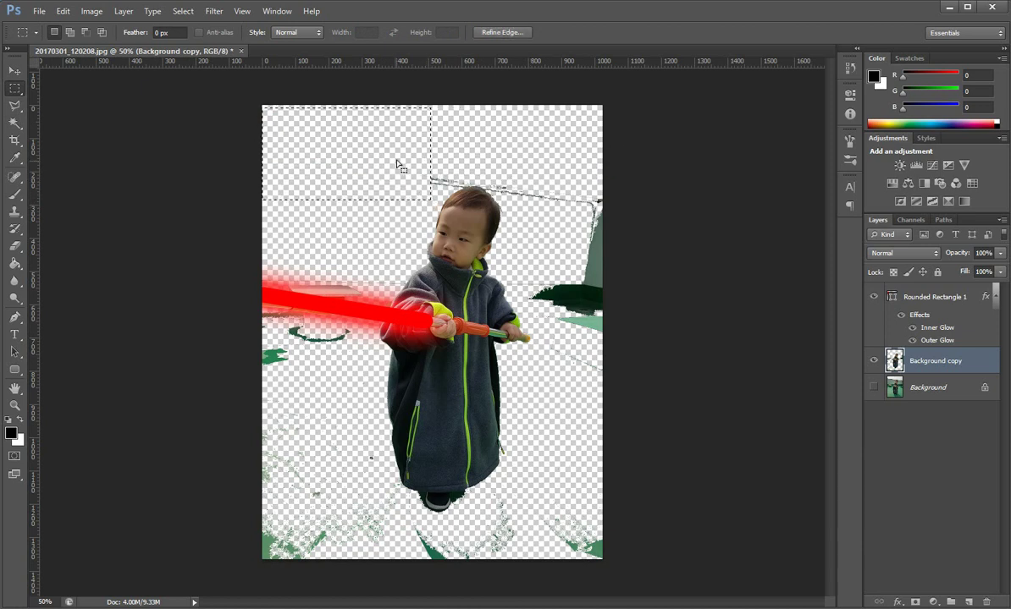
pyautogui.moveTo(400, 162); pyautogui.dragTo(633, 322)
pyautogui.press('Delete')
pyautogui.press('Delete')
pyautogui.hotkey('ctrl', 'd')
pyautogui.press('Delete')
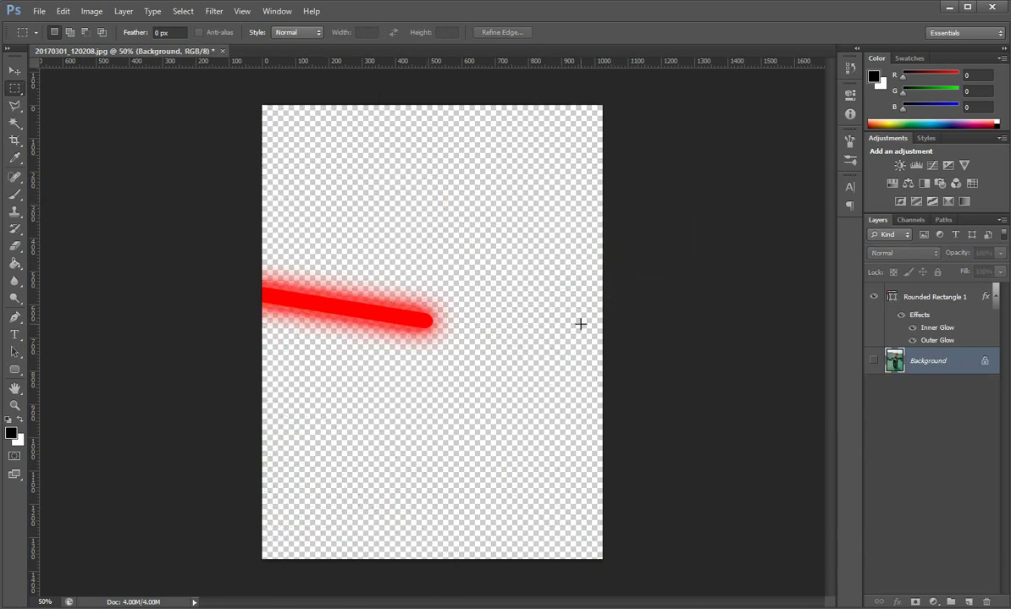
pyautogui.hotkey('ctrl', 'z')
pyautogui.moveTo(525, 251); pyautogui.dragTo(627, 527)
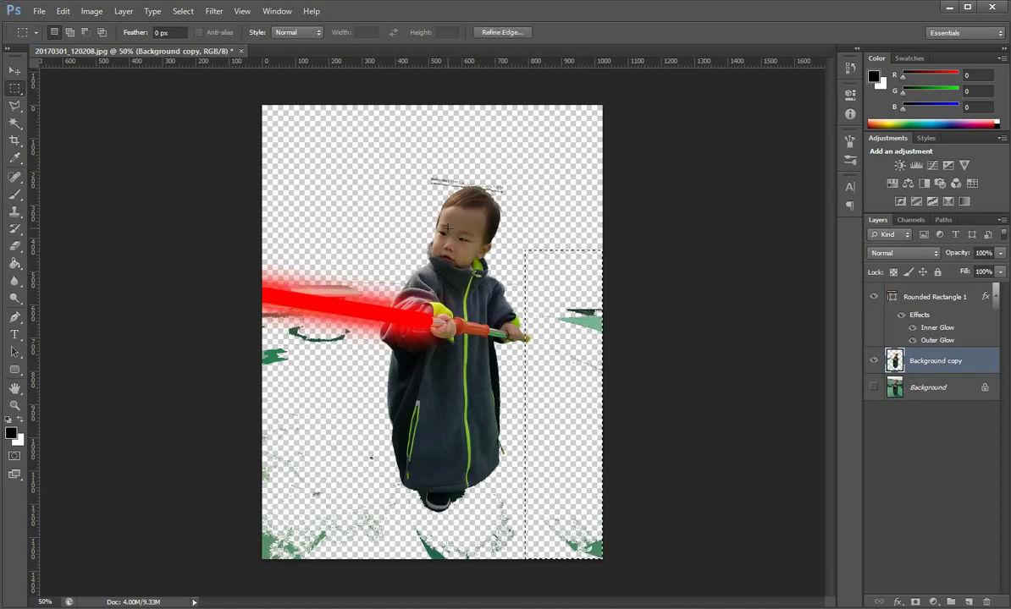
pyautogui.press('v')
pyautogui.moveTo(569, 352); pyautogui.dragTo(584, 348)
pyautogui.hotkey('ctrl', 'z')
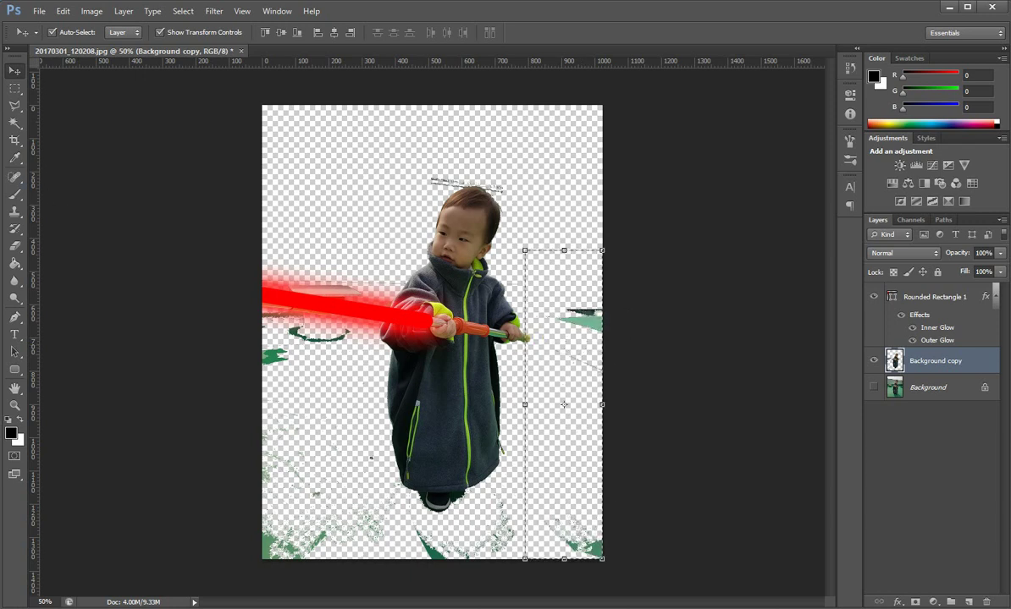
pyautogui.click(14, 91)
pyautogui.click(279, 221)
# Step: Clear the green remnants along the photo's right side and bottom strip with rectangular selections, then deselect
pyautogui.moveTo(551, 268); pyautogui.dragTo(606, 564)
pyautogui.press('Delete')
pyautogui.hotkey('ctrl', 'd')
pyautogui.moveTo(237, 521); pyautogui.dragTo(606, 565)
pyautogui.press('Delete')
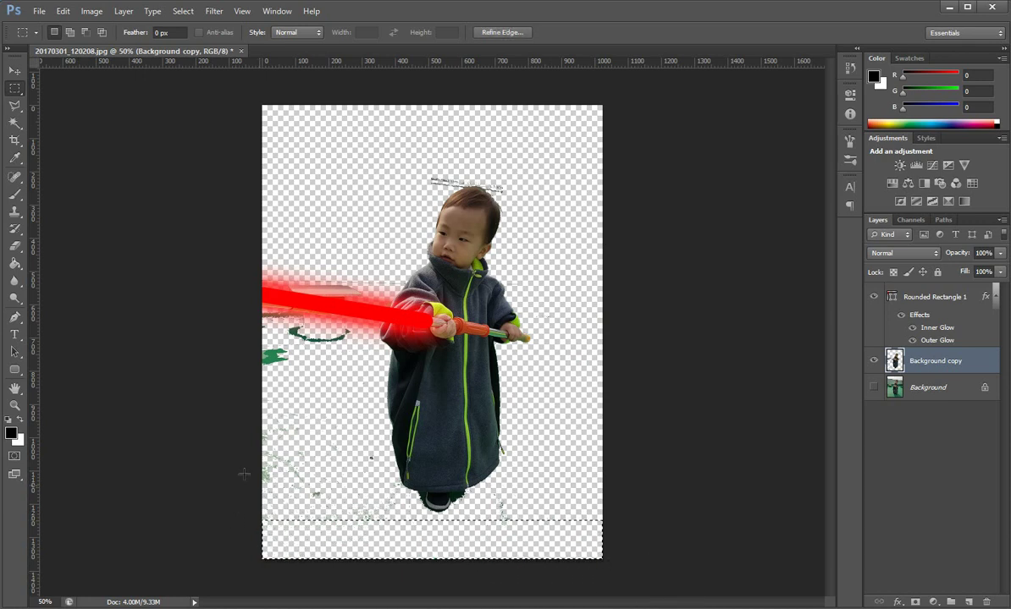
pyautogui.hotkey('ctrl', 'd')
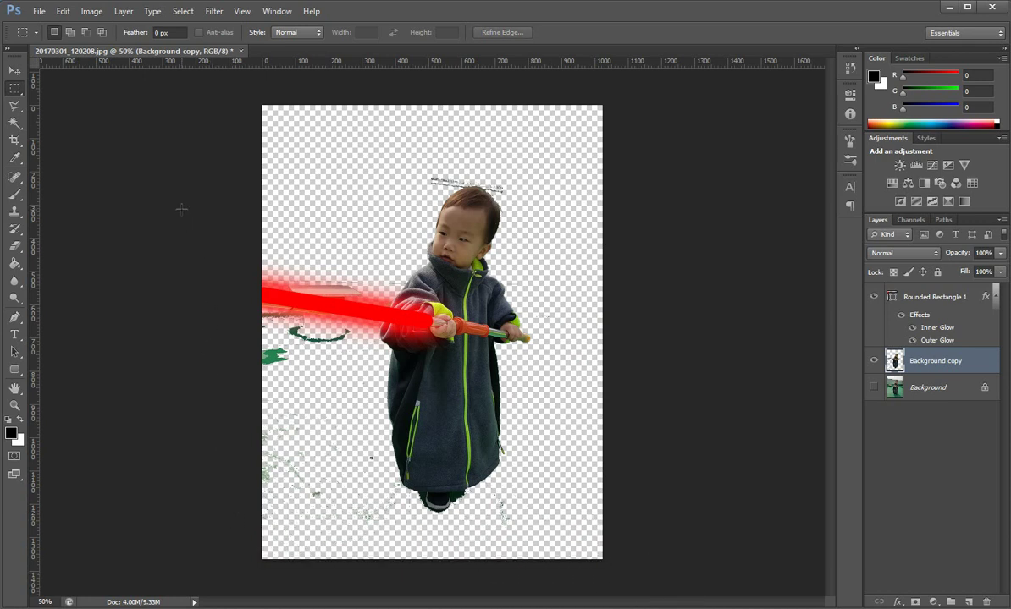
# Step: Delete all remnants left of the child, from head height to the photo's bottom, and deselect
pyautogui.moveTo(181, 208); pyautogui.dragTo(377, 570)
pyautogui.press('Delete')
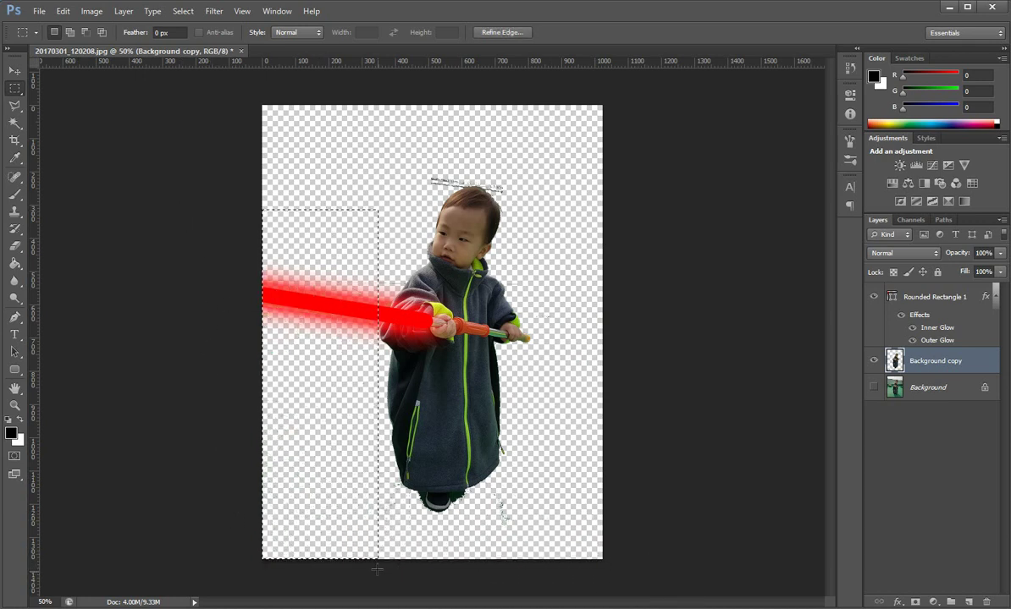
pyautogui.hotkey('ctrl', 'd')
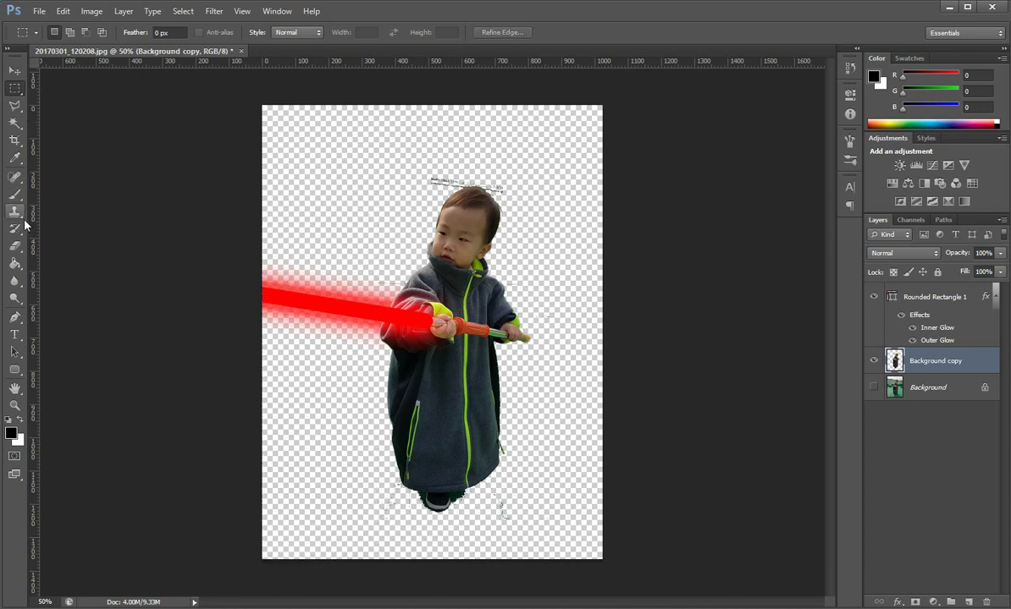
# Step: Erase the leftover specks above the child's head, around the feet and beside the coat's lower edge
pyautogui.click(14, 244)
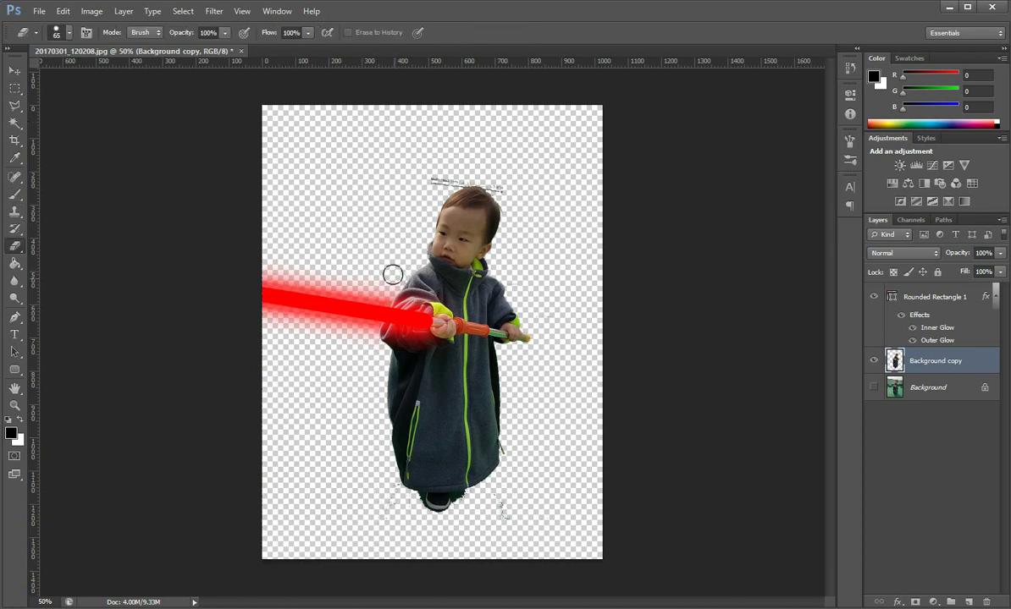
pyautogui.moveTo(413, 172)
pyautogui.mouseDown()
pyautogui.moveTo(465, 171)
pyautogui.moveTo(507, 195)
pyautogui.mouseUp()
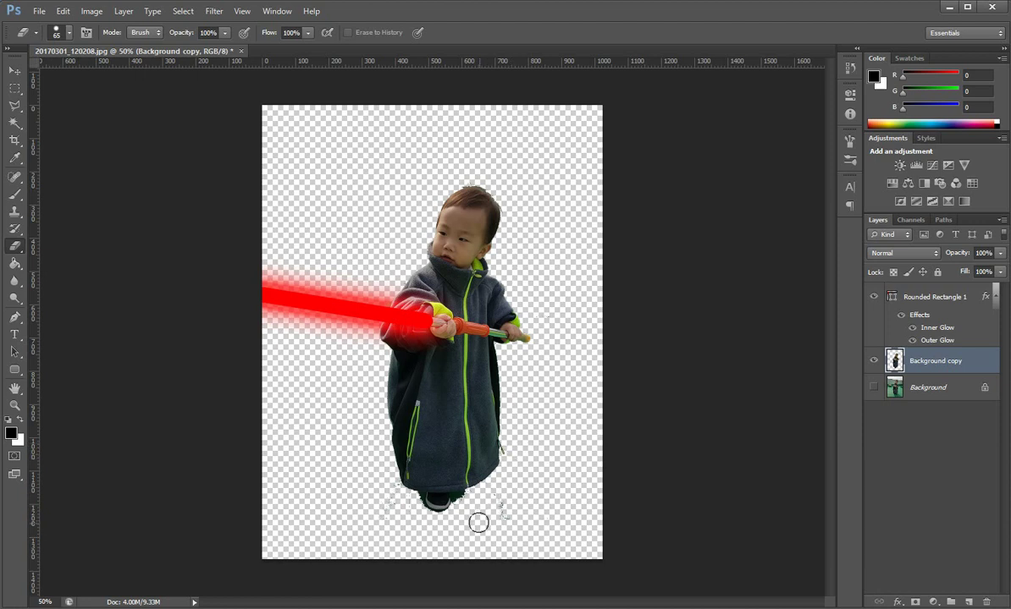
pyautogui.moveTo(522, 502)
pyautogui.mouseDown()
pyautogui.moveTo(505, 512)
pyautogui.moveTo(498, 501)
pyautogui.moveTo(462, 498)
pyautogui.moveTo(383, 516)
pyautogui.moveTo(387, 489)
pyautogui.mouseUp()
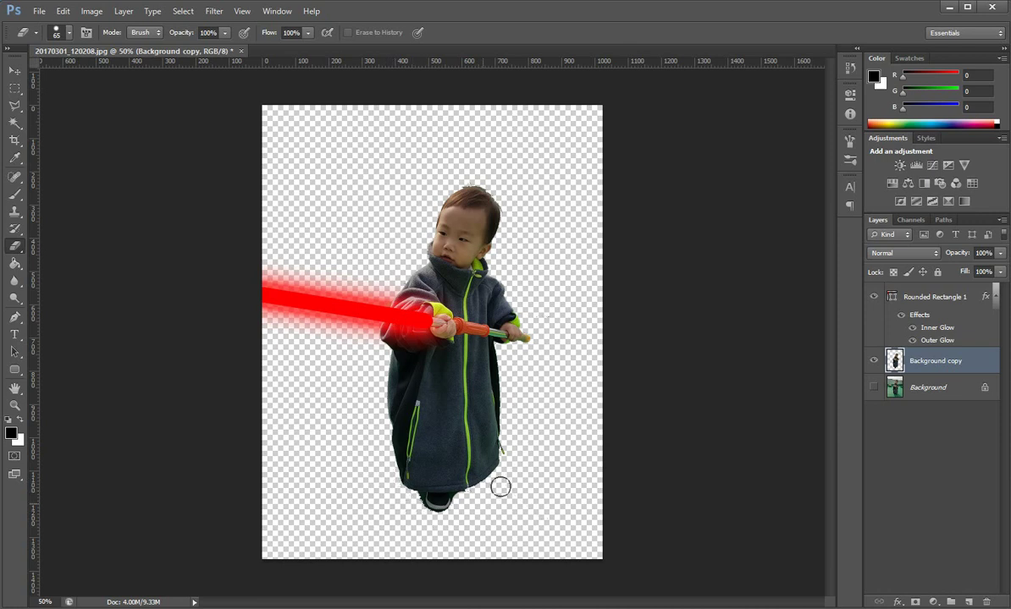
pyautogui.moveTo(510, 457); pyautogui.dragTo(508, 445)
# Step: Add a Stroke style to the Background copy layer and change its color to red
pyautogui.rightClick(947, 362)
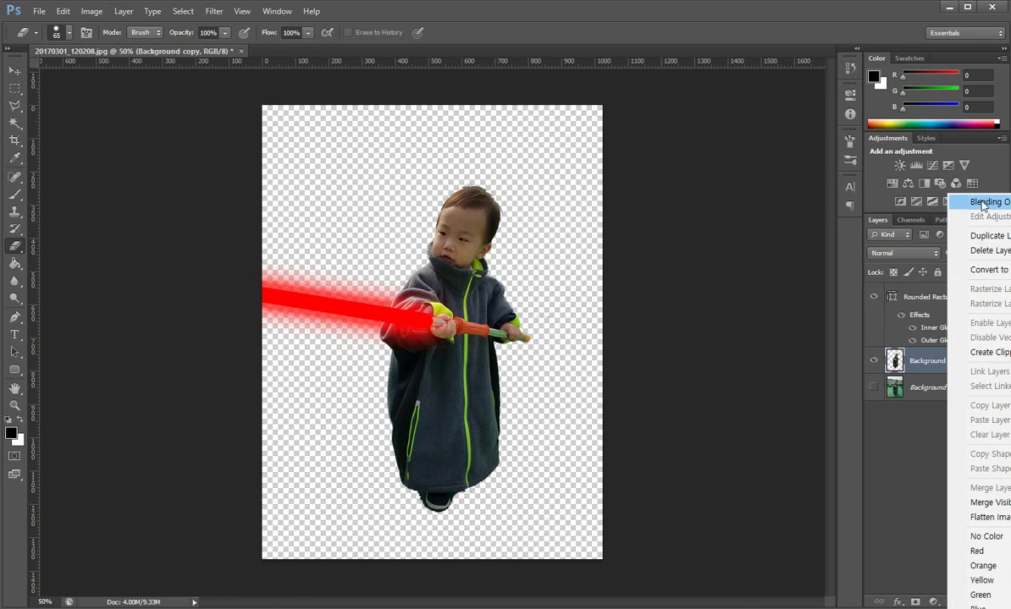
pyautogui.click(918, 197)
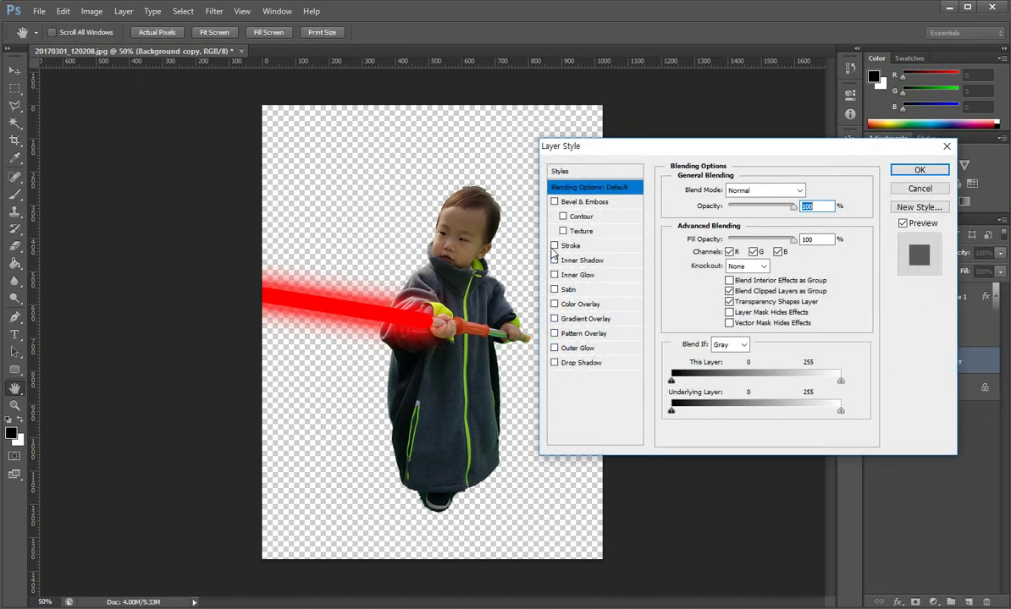
pyautogui.click(554, 247)
pyautogui.click(577, 248)
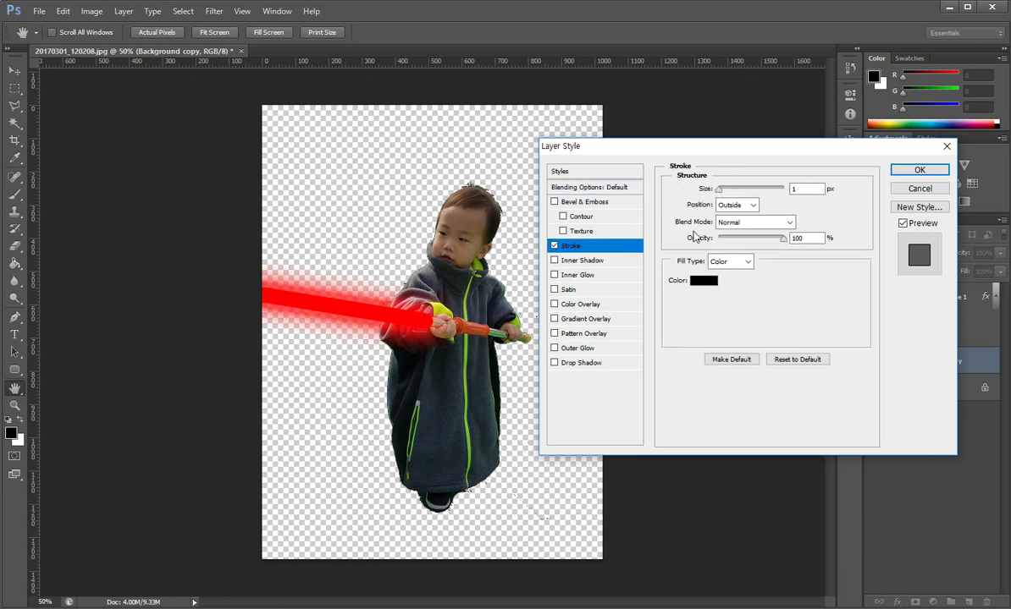
pyautogui.click(704, 283)
pyautogui.moveTo(627, 384); pyautogui.dragTo(765, 310)
pyautogui.click(817, 333)
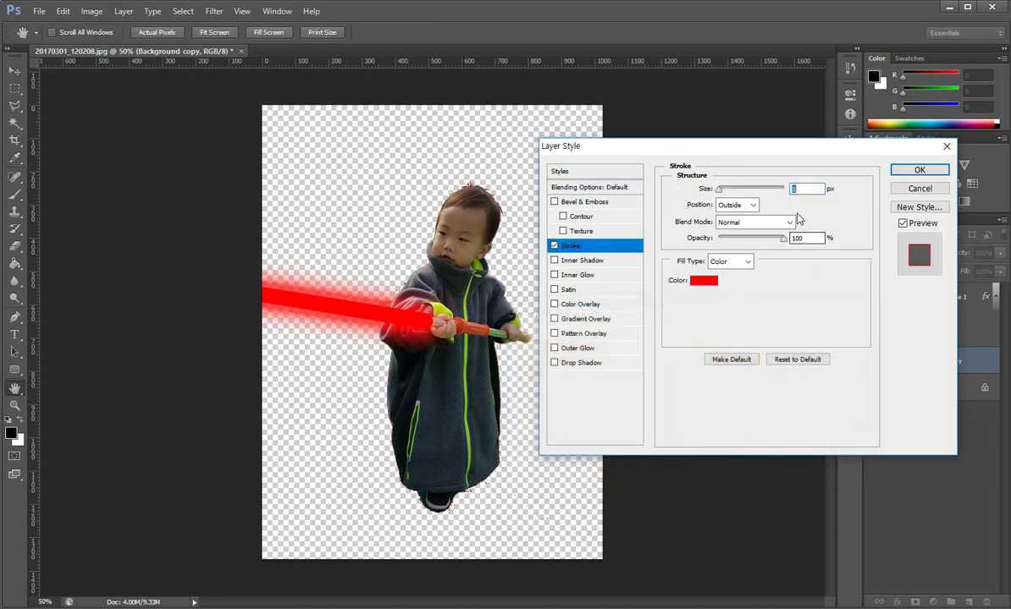
# Step: Set the child's outline stroke size to 6 px
pyautogui.press('Up')
pyautogui.press('Up')
pyautogui.press('Up')
pyautogui.press('Up')
pyautogui.press('Up')
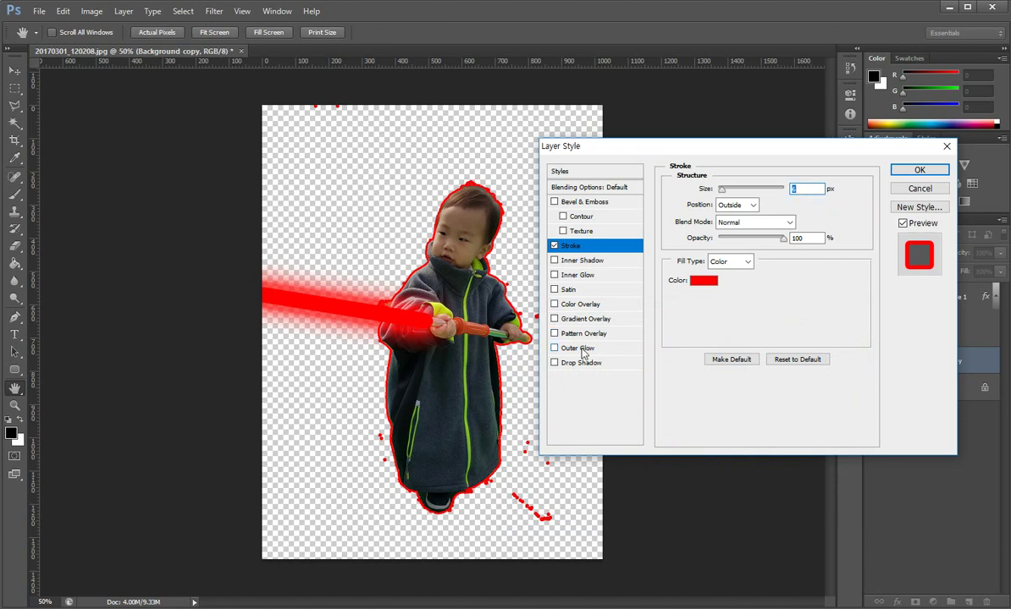
# Step: Add an Outer Glow style to the child cutout and set the glow color to red
pyautogui.click(593, 348)
pyautogui.click(703, 238)
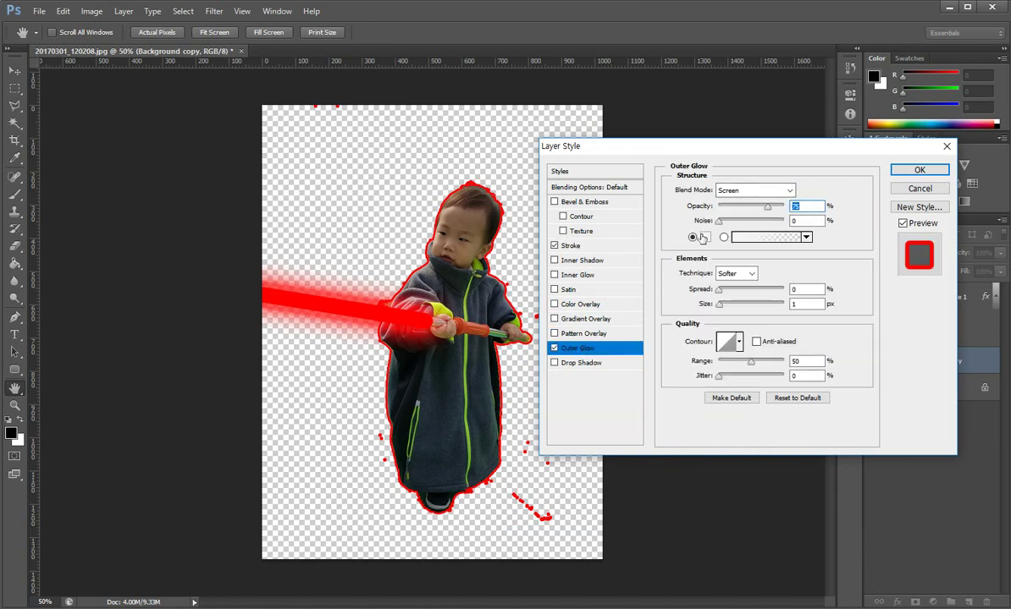
pyautogui.moveTo(589, 391); pyautogui.dragTo(760, 332)
pyautogui.click(796, 331)
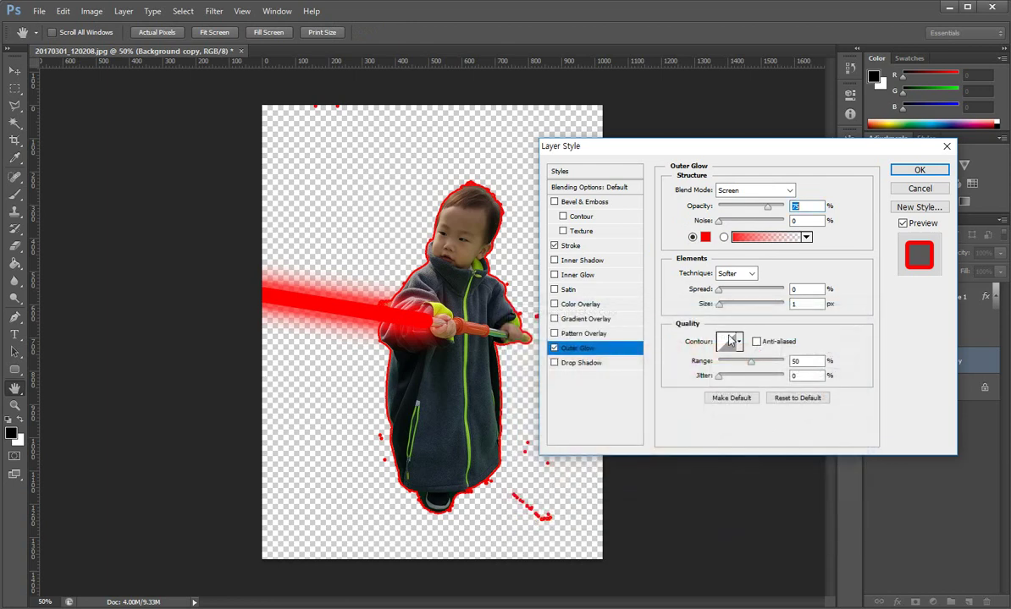
# Step: Set the child cutout's outer glow spread to 14% and size to 23 px
pyautogui.click(802, 289)
pyautogui.press('Tab')
pyautogui.write('23')
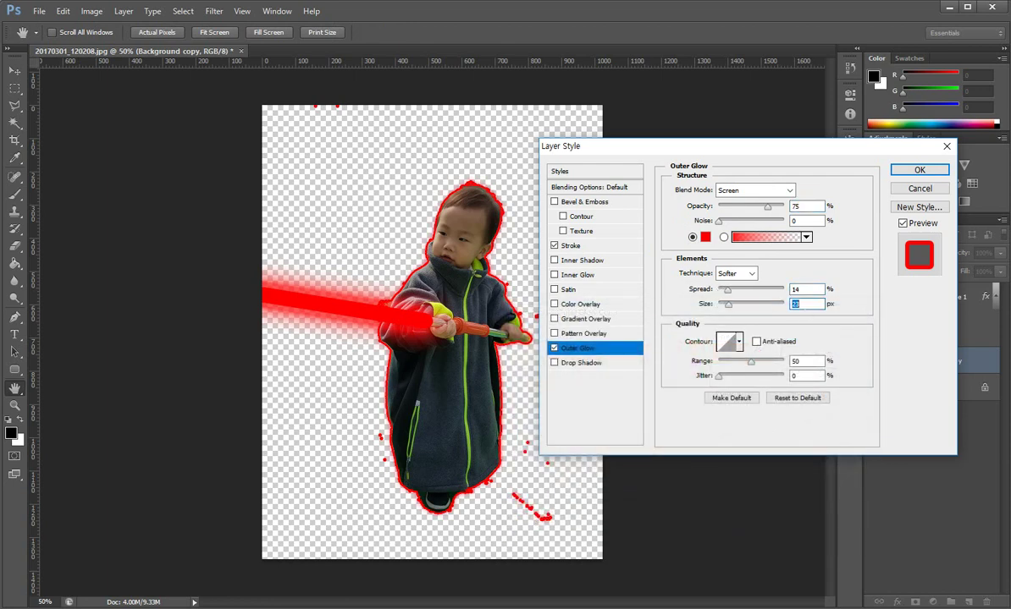
# Step: Increase the size of the child cutout's red outer glow to 51 px and apply the layer style
pyautogui.scroll(20, 804, 308)
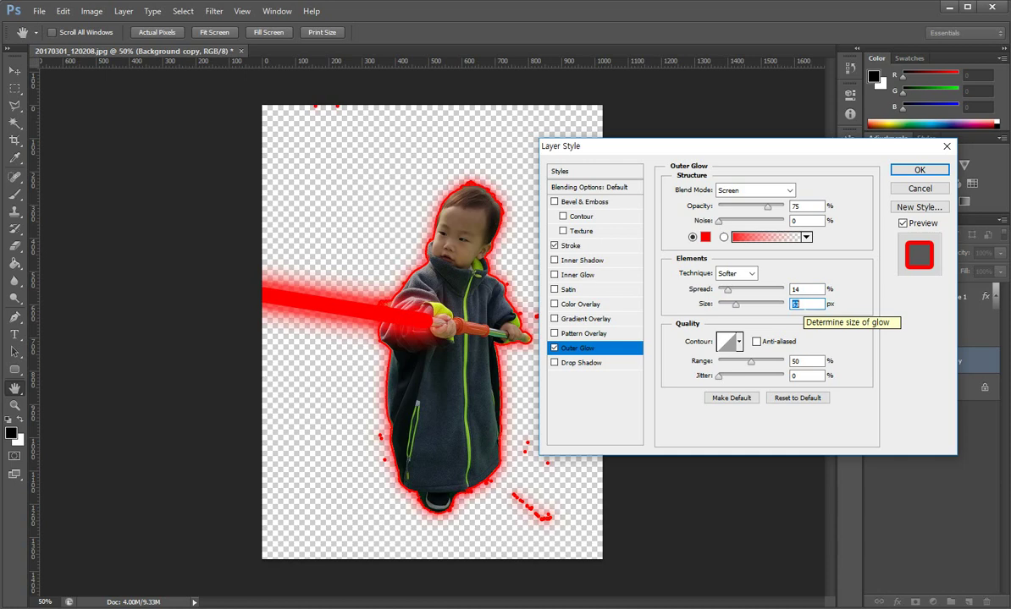
pyautogui.scroll(8, 804, 307)
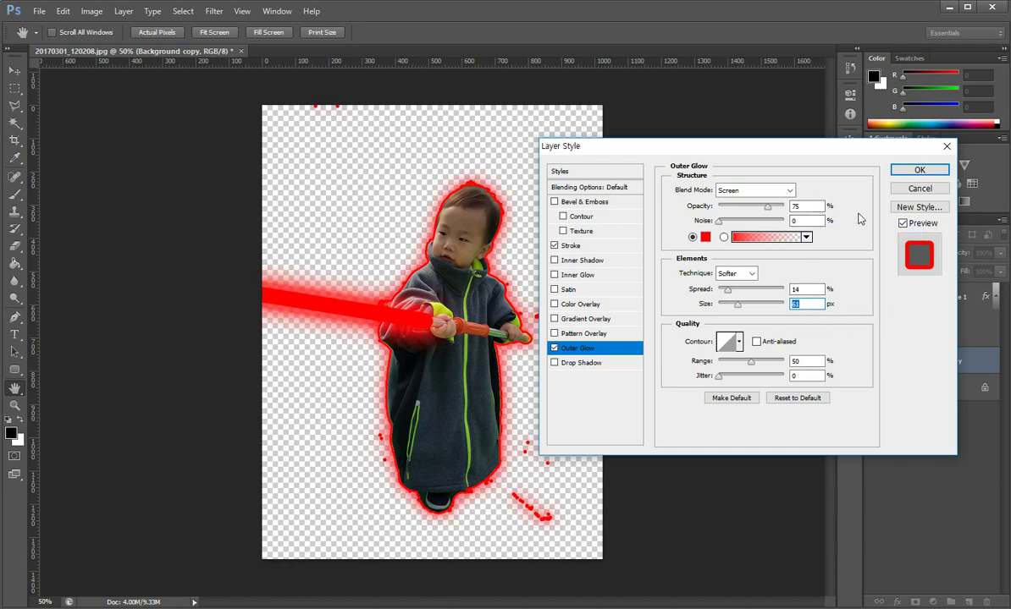
pyautogui.click(918, 170)
# Step: Erase the stray red specks around the child cutout and along the canvas's upper edge with the Eraser
pyautogui.press('e')
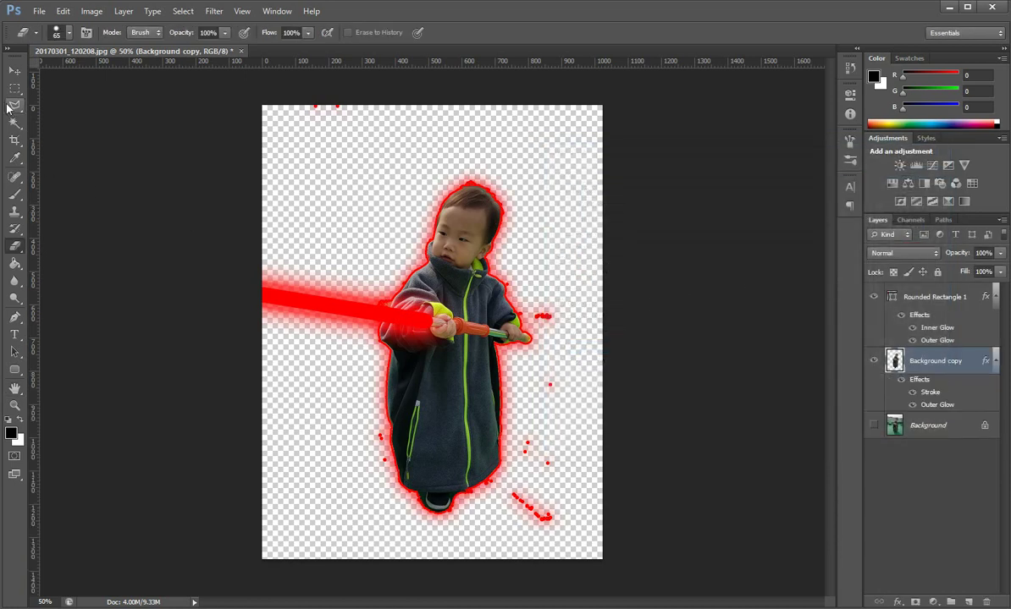
pyautogui.moveTo(552, 518); pyautogui.dragTo(519, 498)
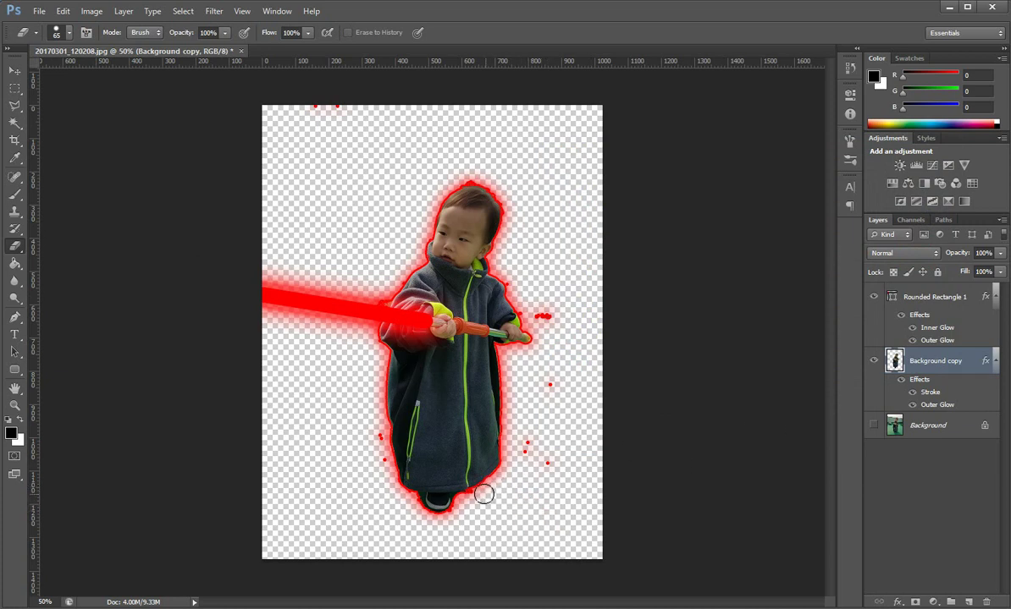
pyautogui.click(546, 455)
pyautogui.moveTo(546, 449)
pyautogui.mouseDown()
pyautogui.moveTo(538, 423)
pyautogui.moveTo(559, 321)
pyautogui.mouseUp()
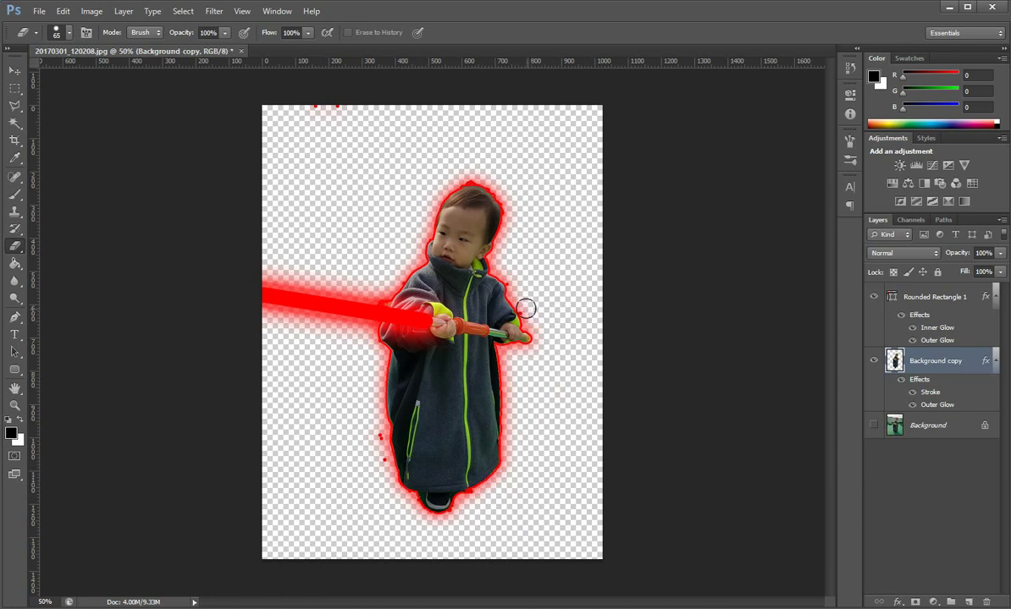
pyautogui.click(525, 308)
pyautogui.click(514, 279)
pyautogui.moveTo(346, 458)
pyautogui.mouseDown()
pyautogui.moveTo(372, 464)
pyautogui.moveTo(372, 451)
pyautogui.moveTo(370, 492)
pyautogui.moveTo(375, 447)
pyautogui.mouseUp()
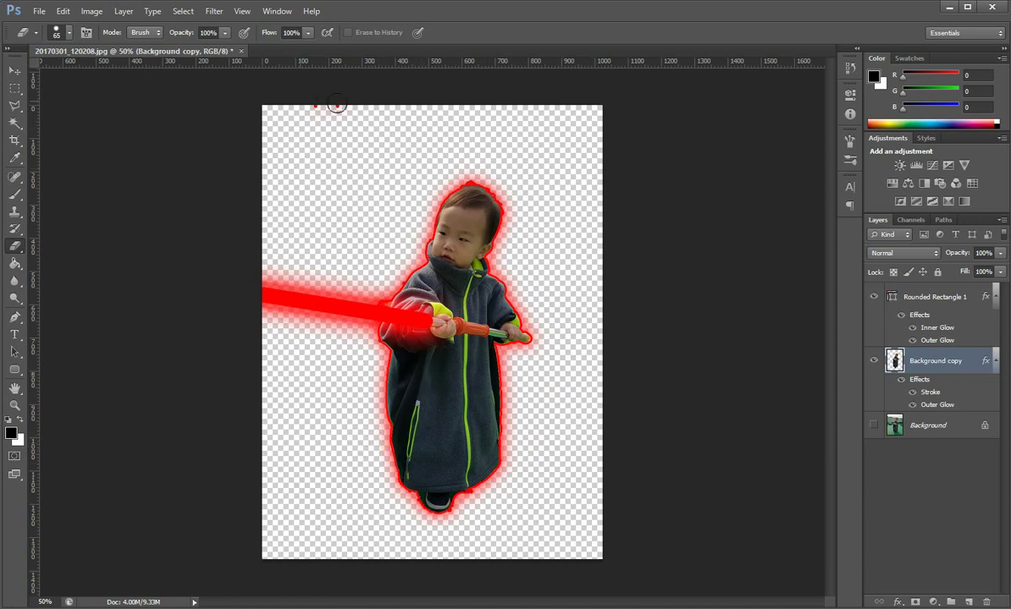
pyautogui.moveTo(336, 105); pyautogui.dragTo(312, 106)
# Step: Place galaxies-597905_1920.jpg scaled to about 79% so it covers the canvas, and move its layer beneath the Background copy layer
pyautogui.hotkey('alt', 'Tab')
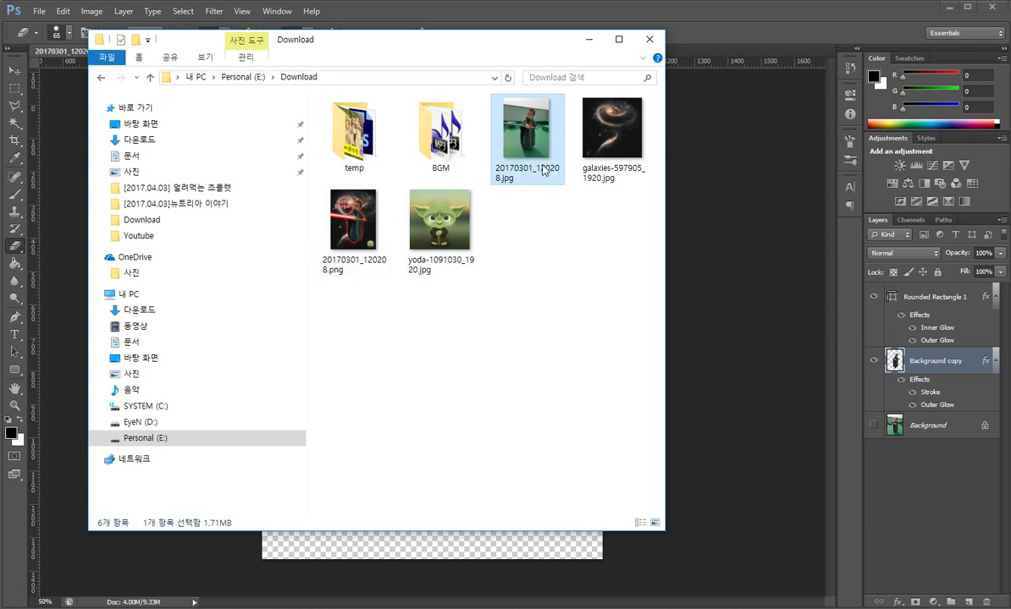
pyautogui.click(607, 131)
pyautogui.moveTo(607, 132); pyautogui.dragTo(689, 246)
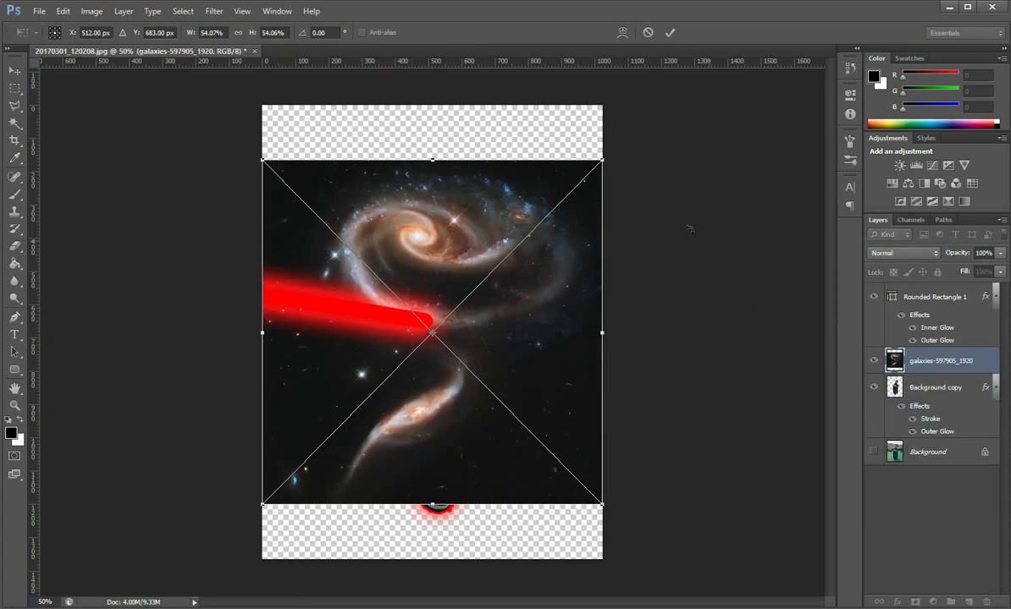
pyautogui.moveTo(608, 156); pyautogui.dragTo(688, 78)
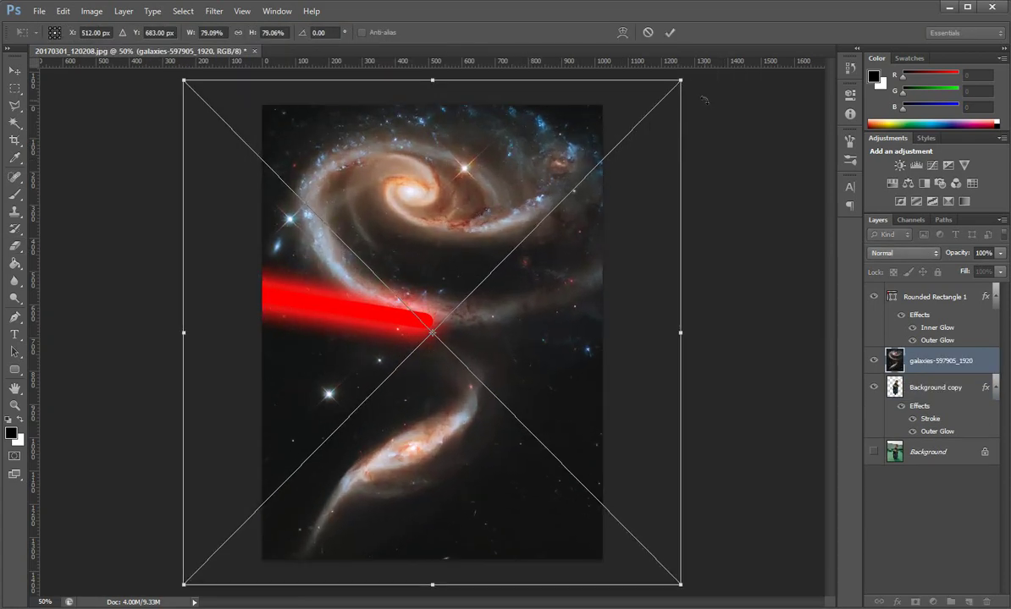
pyautogui.press('Return')
pyautogui.press('e')
pyautogui.moveTo(930, 363); pyautogui.dragTo(921, 433)
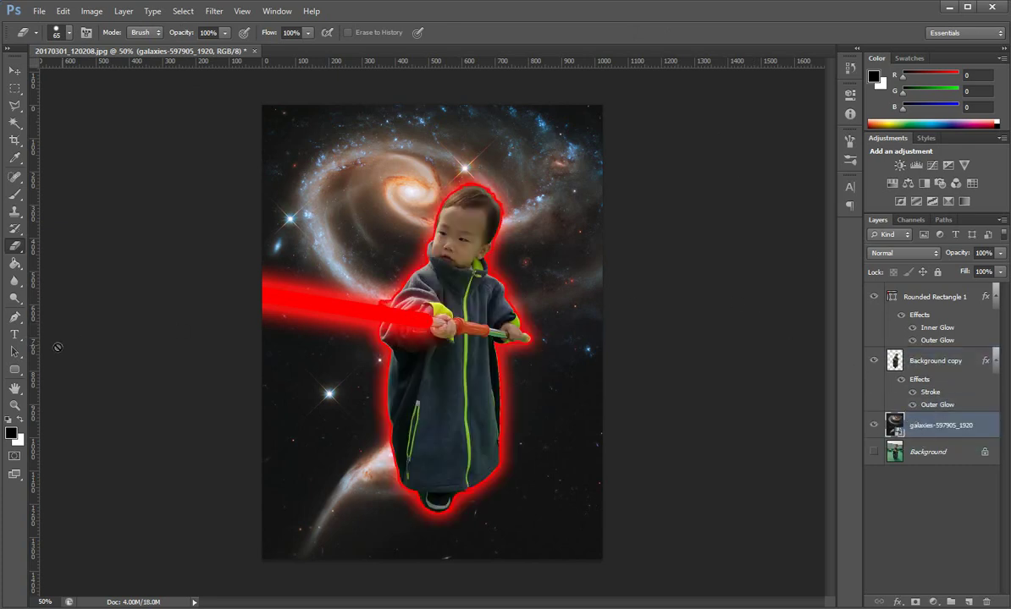
# Step: Add the white two-line text "초콜렛 / 줄래 안줄래?" and position it beside the child's head, above the lightsaber
pyautogui.click(14, 335)
pyautogui.click(509, 108)
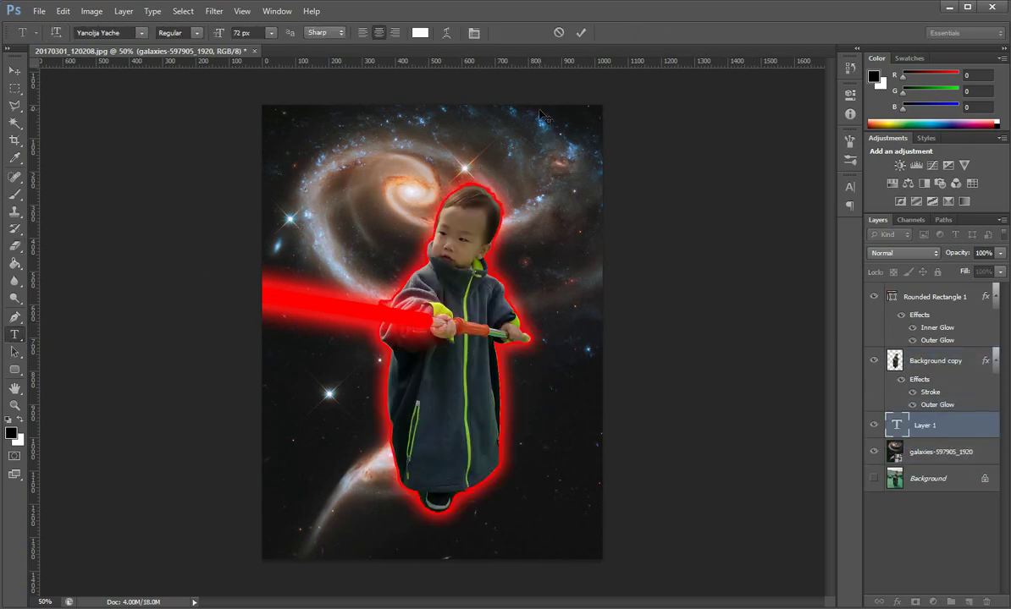
pyautogui.write('chzh')
pyautogui.press('BackSpace')
pyautogui.press('BackSpace')
pyautogui.press('BackSpace')
pyautogui.press('BackSpace')
pyautogui.write('초콜렛')
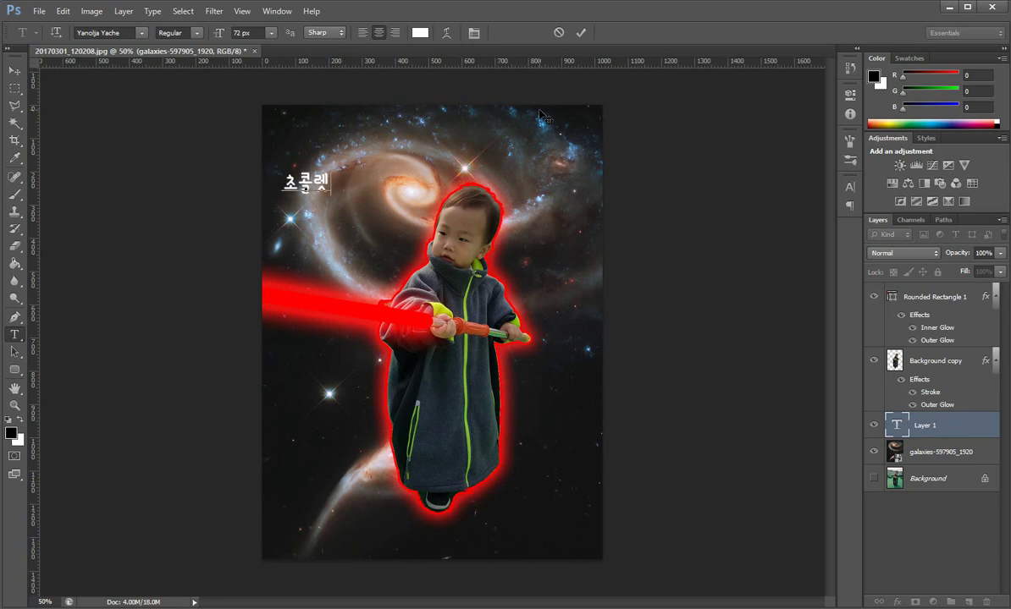
pyautogui.write(' 주ㄹ래 안줄래?')
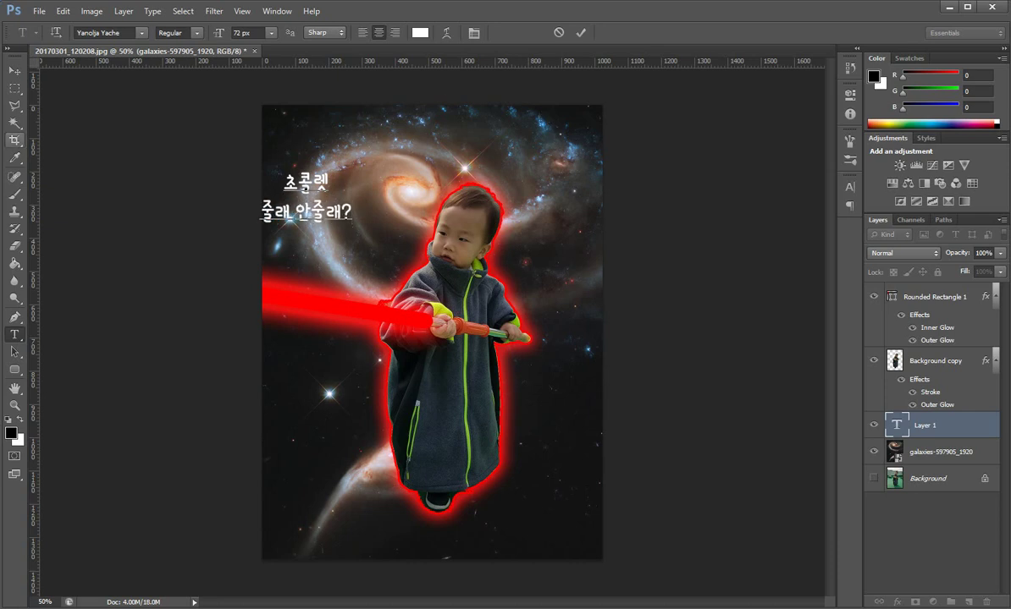
pyautogui.click(15, 69)
pyautogui.moveTo(309, 202); pyautogui.dragTo(398, 227)
# Step: Add a red Outer Glow to the text layer with 23% spread and 120 px size
pyautogui.rightClick(937, 431)
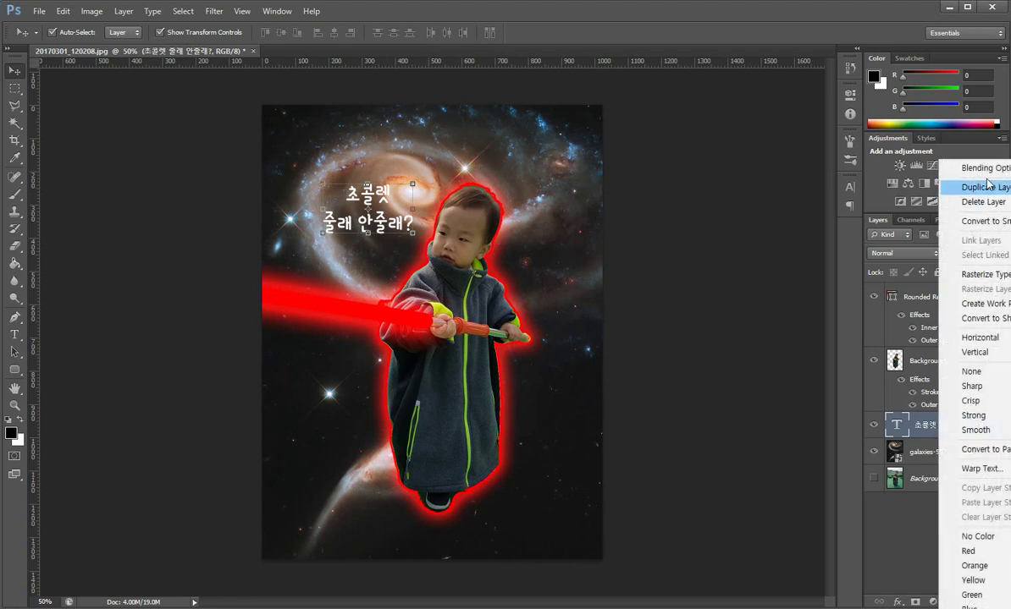
pyautogui.click(965, 162)
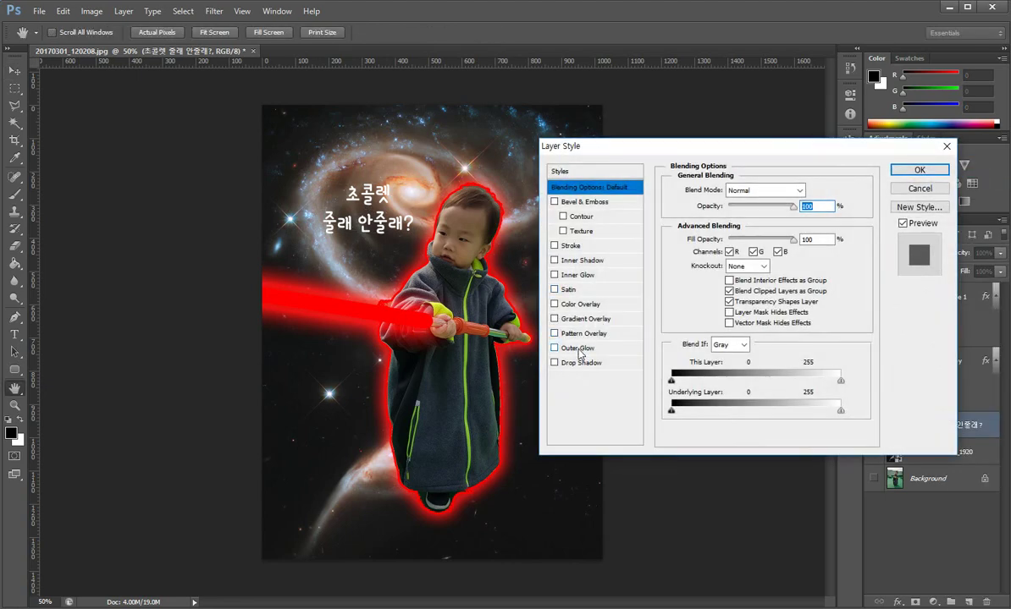
pyautogui.click(580, 349)
pyautogui.click(704, 241)
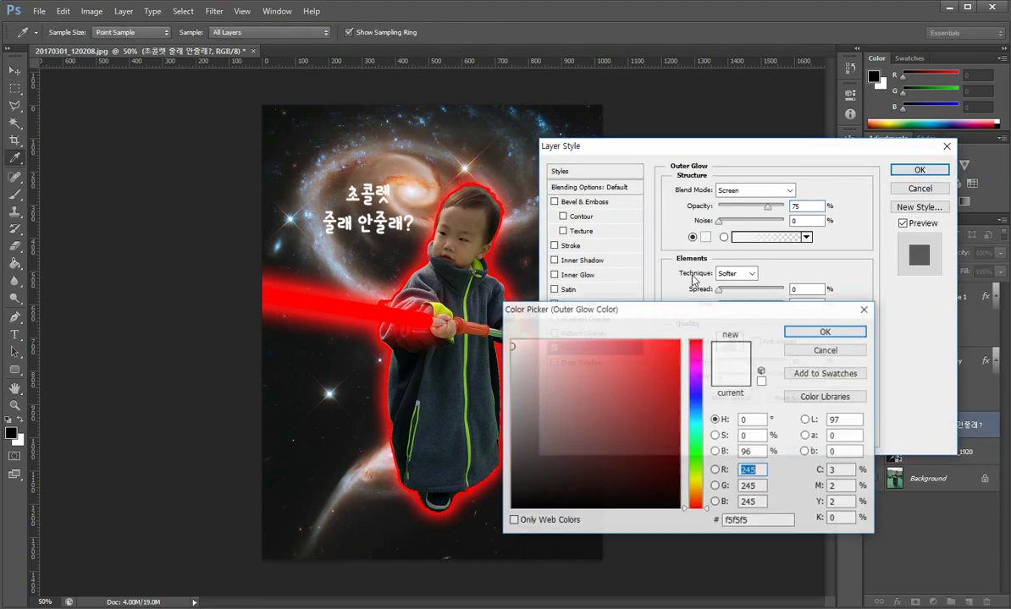
pyautogui.moveTo(671, 354); pyautogui.dragTo(688, 337)
pyautogui.click(808, 334)
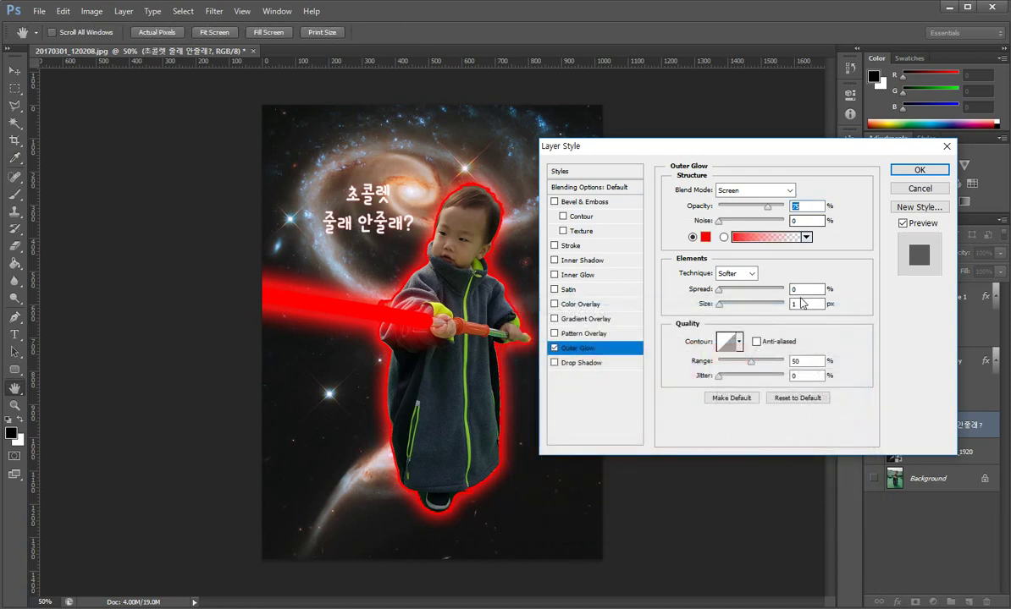
pyautogui.moveTo(720, 307)
pyautogui.mouseDown()
pyautogui.moveTo(751, 306)
pyautogui.moveTo(734, 294)
pyautogui.mouseUp()
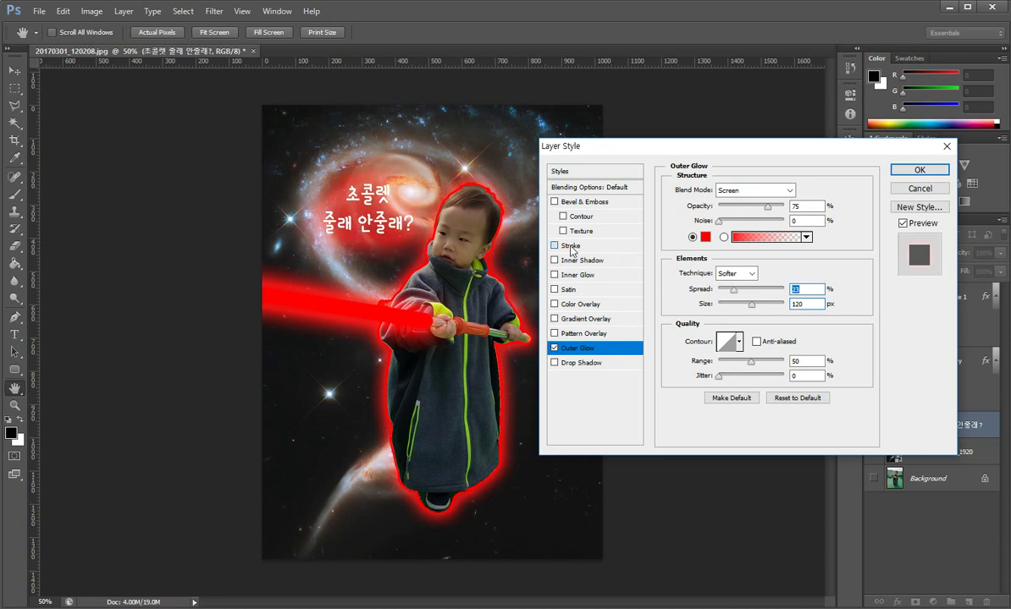
# Step: Add a 6 px red (ff0000) Stroke to the text layer and shift the text slightly down toward the lightsaber
pyautogui.click(571, 246)
pyautogui.click(806, 191)
pyautogui.press('Up')
pyautogui.press('Up')
pyautogui.press('Up')
pyautogui.press('Up')
pyautogui.press('Up')
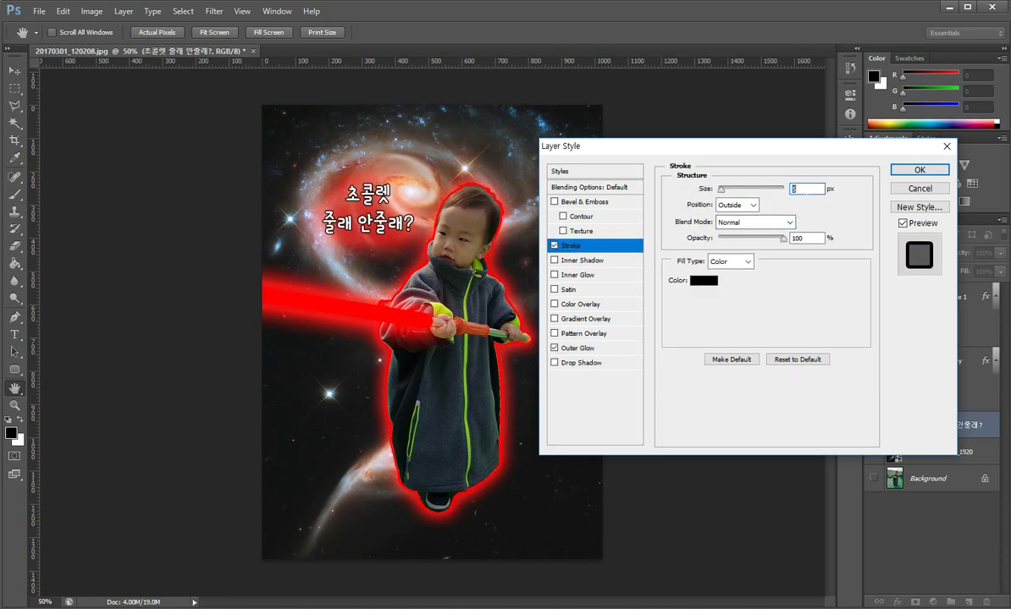
pyautogui.click(704, 281)
pyautogui.click(679, 340)
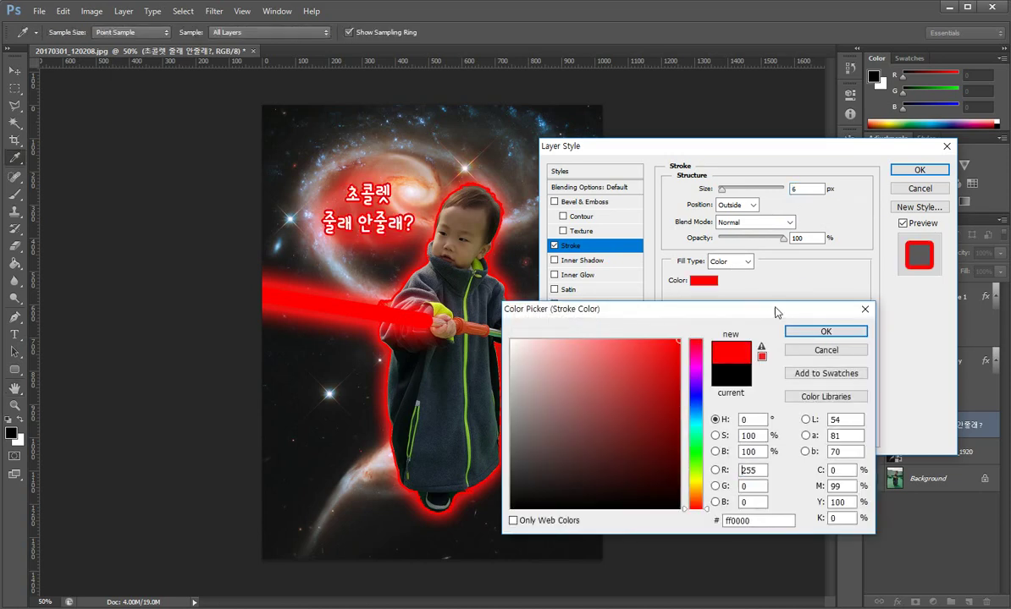
pyautogui.click(826, 332)
pyautogui.click(919, 169)
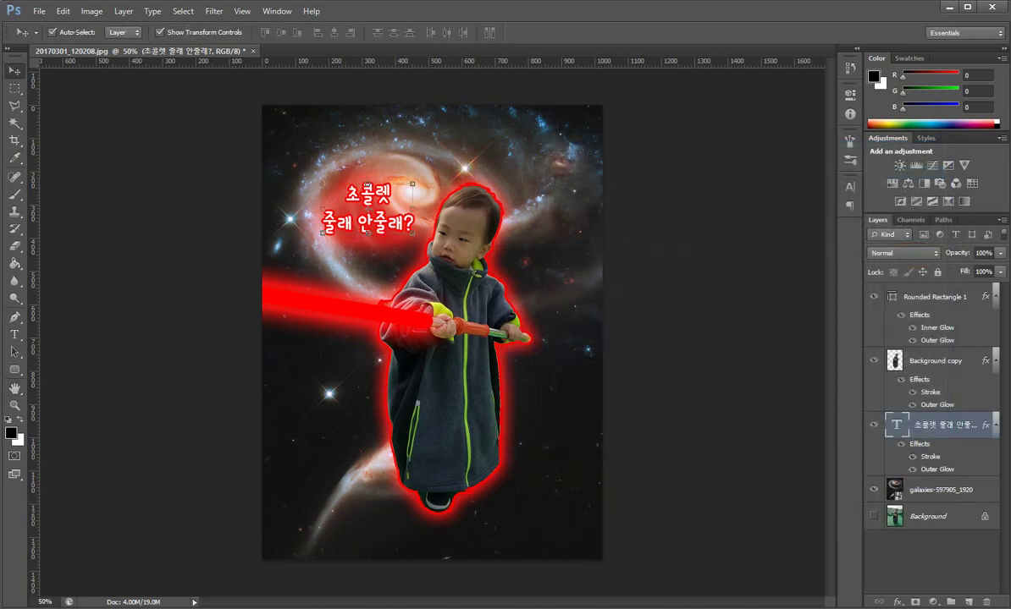
pyautogui.moveTo(394, 229); pyautogui.dragTo(386, 238)
pyautogui.click(628, 245)
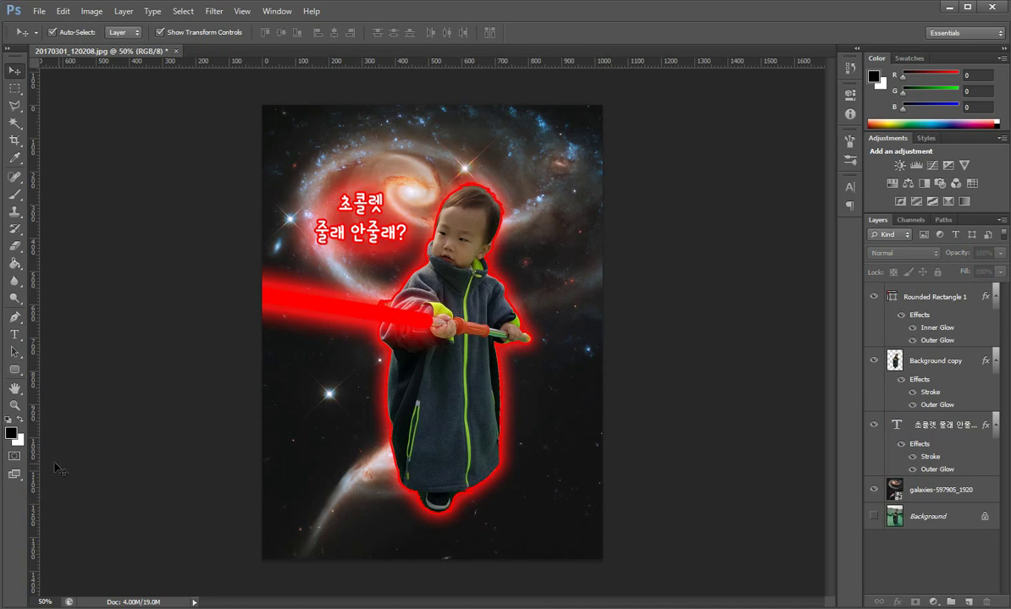
# Step: Place yoda-1091030_1920.jpg in the composition, shrink it and position it in the canvas's lower-right corner
pyautogui.hotkey('alt', 'Tab')
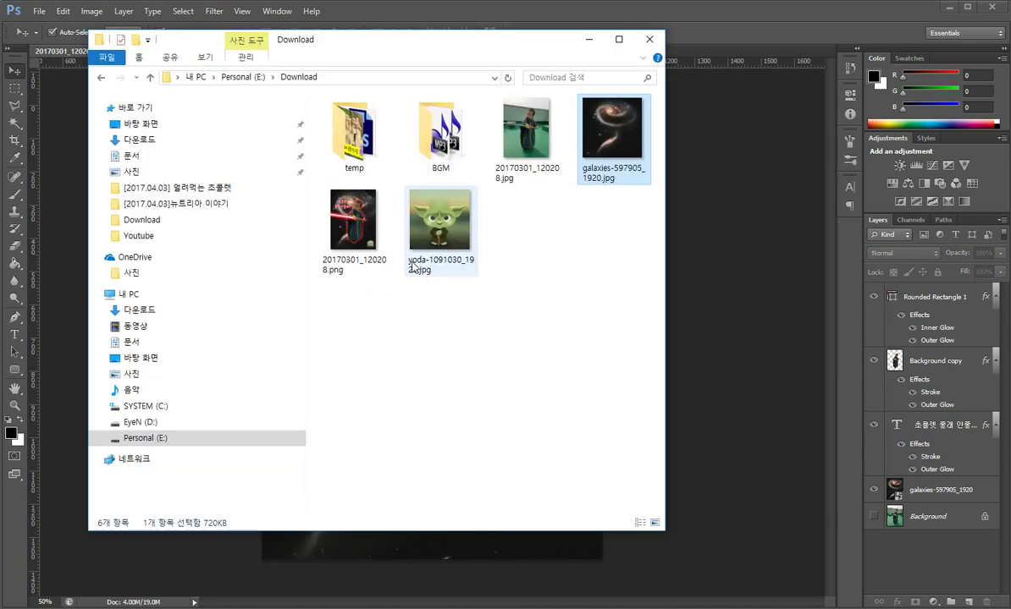
pyautogui.moveTo(426, 228); pyautogui.dragTo(717, 373)
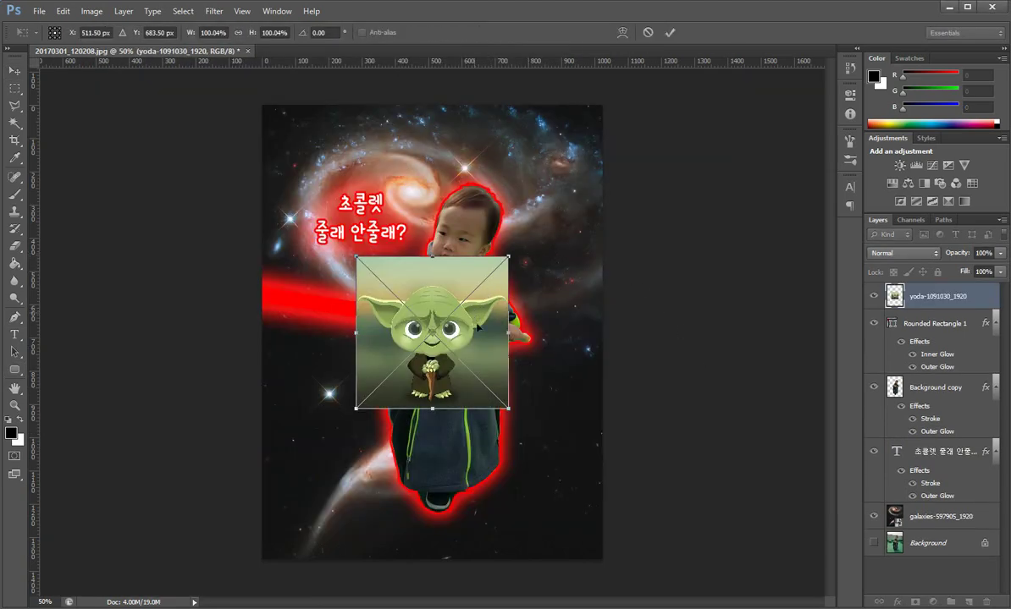
pyautogui.moveTo(494, 291); pyautogui.dragTo(573, 422)
pyautogui.moveTo(551, 457); pyautogui.dragTo(565, 506)
pyautogui.press('Return')
pyautogui.click(666, 472)
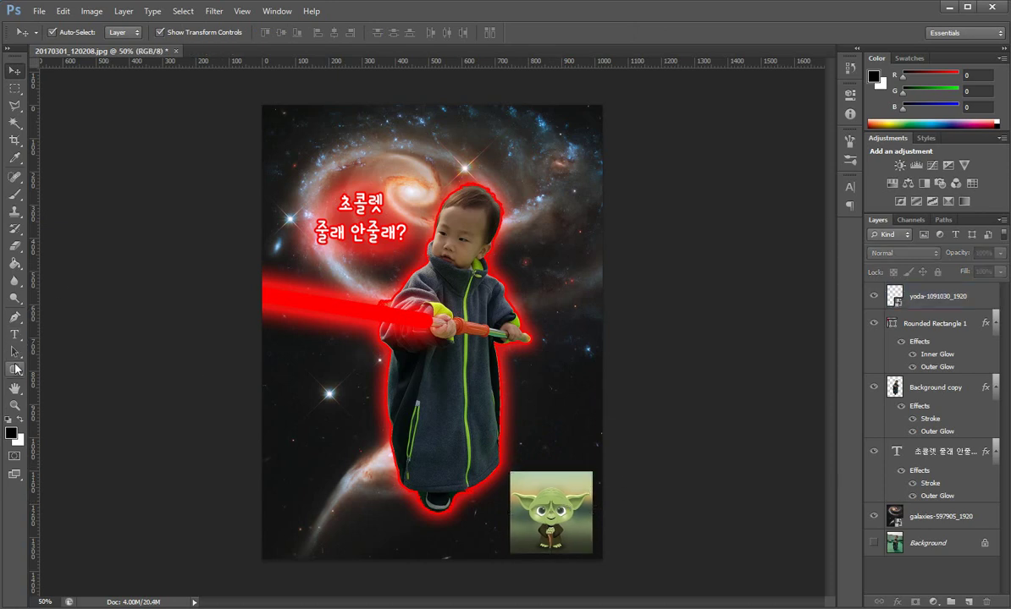
# Step: Draw a black circle about 232 px wide centered over the Yoda image with the Ellipse tool
pyautogui.click(14, 372)
pyautogui.rightClick(19, 373)
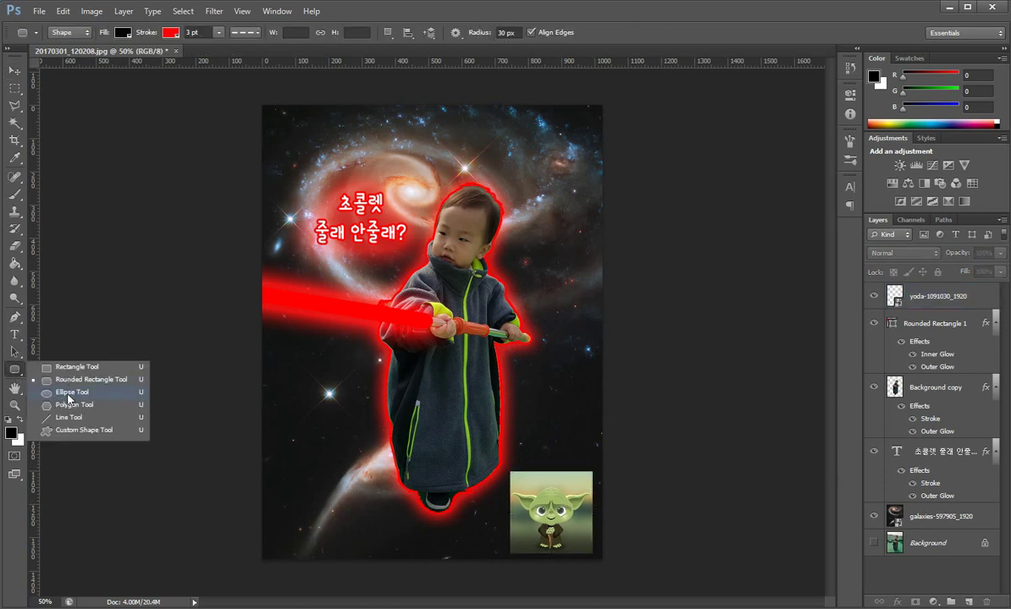
pyautogui.click(70, 394)
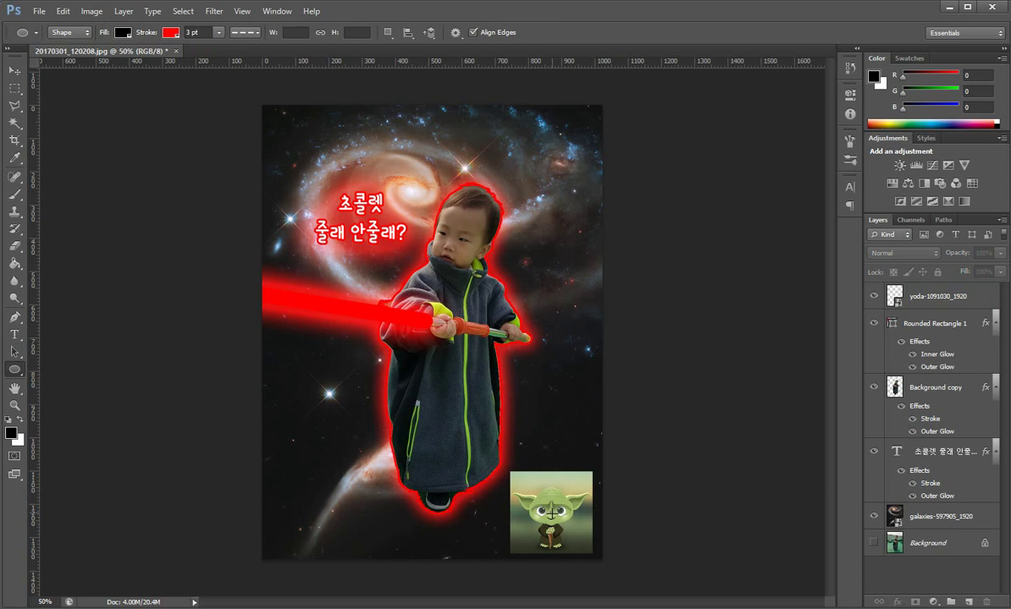
pyautogui.moveTo(552, 512)
pyautogui.mouseDown()
pyautogui.moveTo(579, 521)
pyautogui.moveTo(591, 553)
pyautogui.mouseUp()
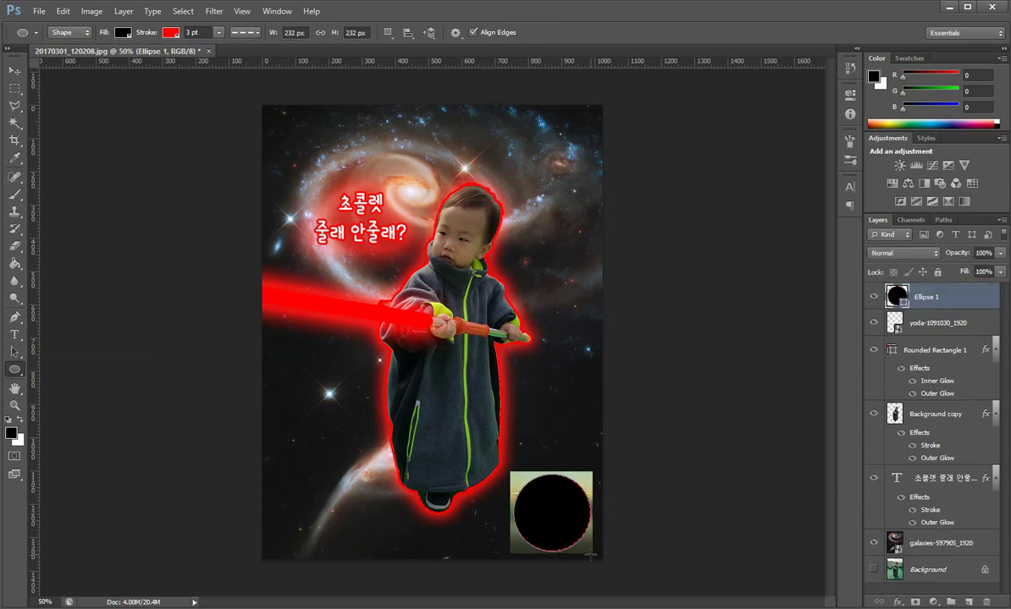
# Step: Move the ellipse layer beneath the Yoda layer and clip the Yoda image to the circle with a clipping mask
pyautogui.moveTo(920, 298); pyautogui.dragTo(924, 326)
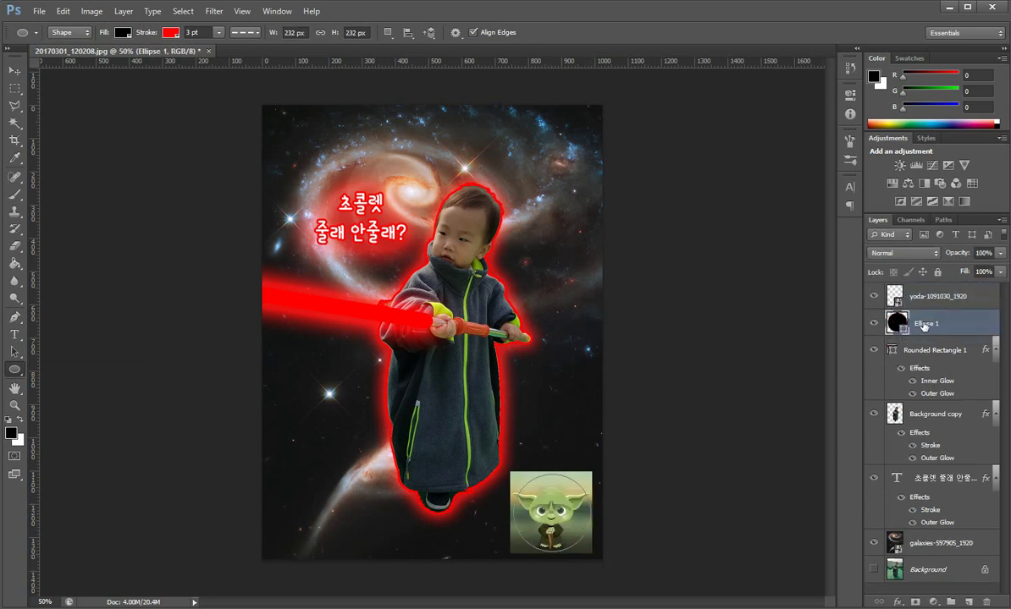
pyautogui.click(927, 298)
pyautogui.rightClick(928, 298)
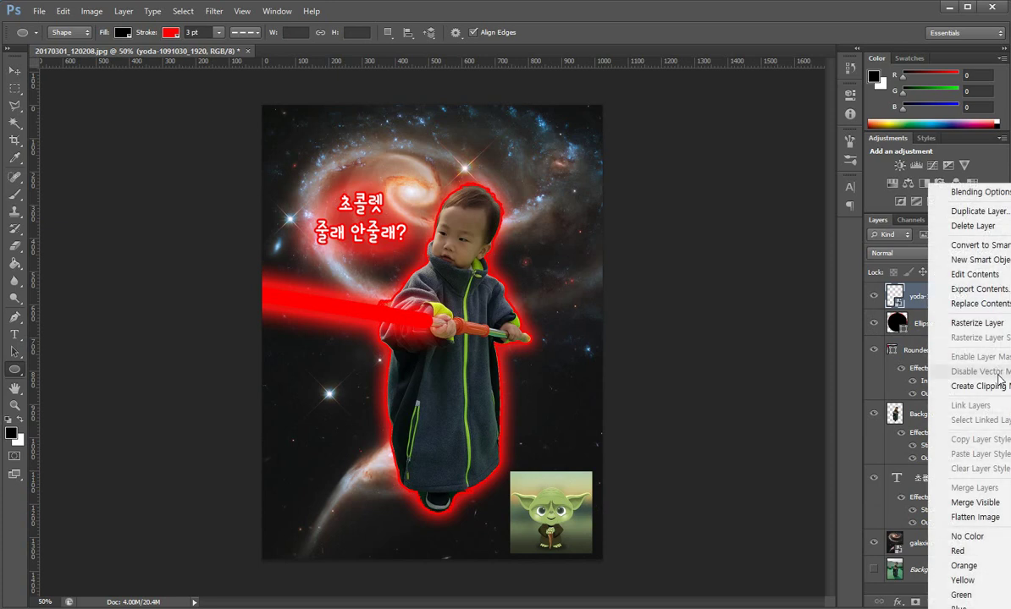
pyautogui.click(973, 386)
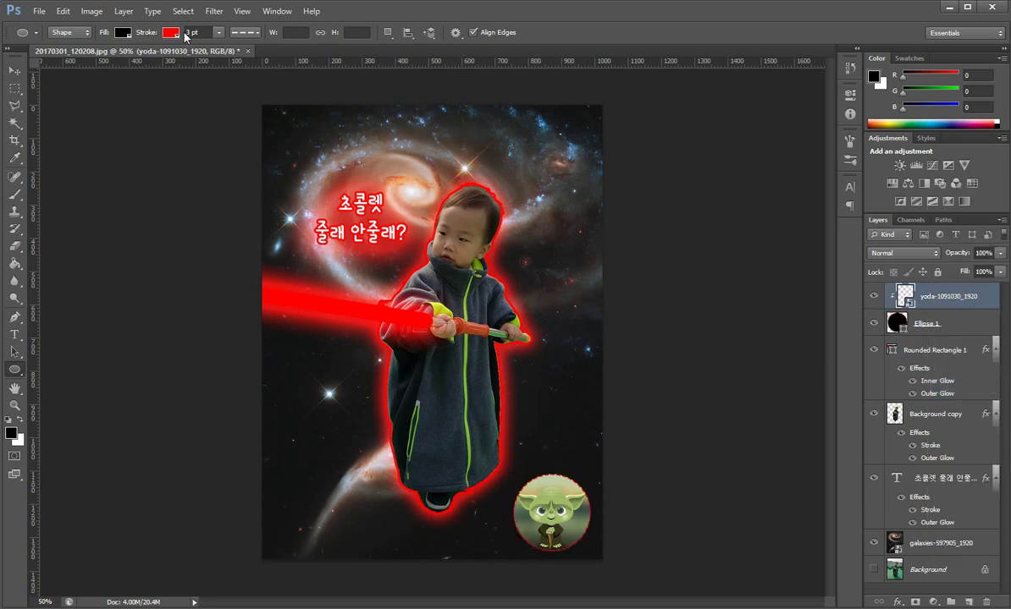
# Step: Try to remove the circle's dashed red outline by setting the shape stroke to 0 pt with a solid line
pyautogui.click(194, 32)
pyautogui.press('Return')
pyautogui.click(198, 31)
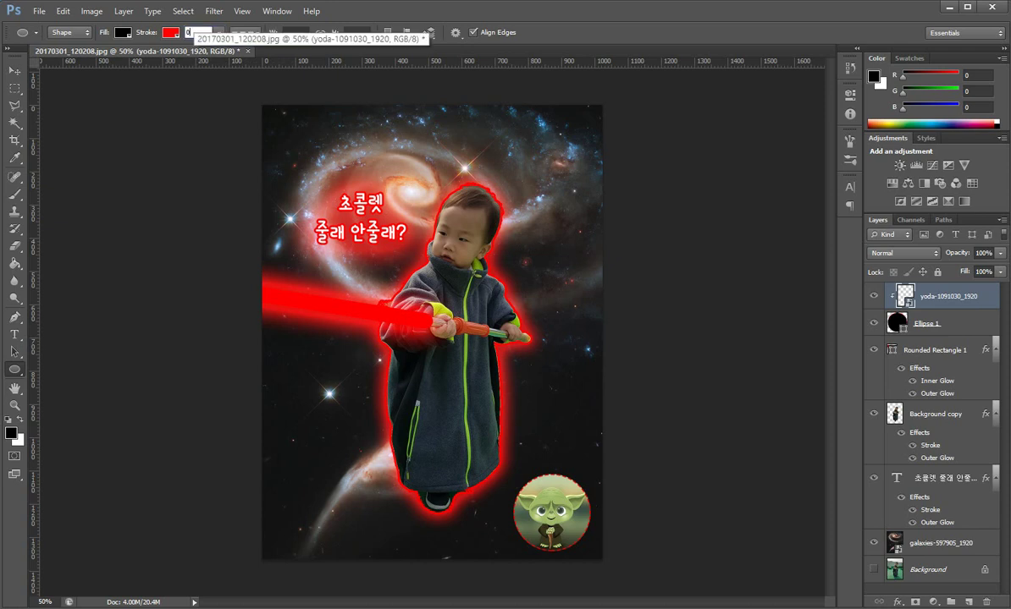
pyautogui.write('0')
pyautogui.press('Return')
pyautogui.click(240, 34)
pyautogui.click(221, 67)
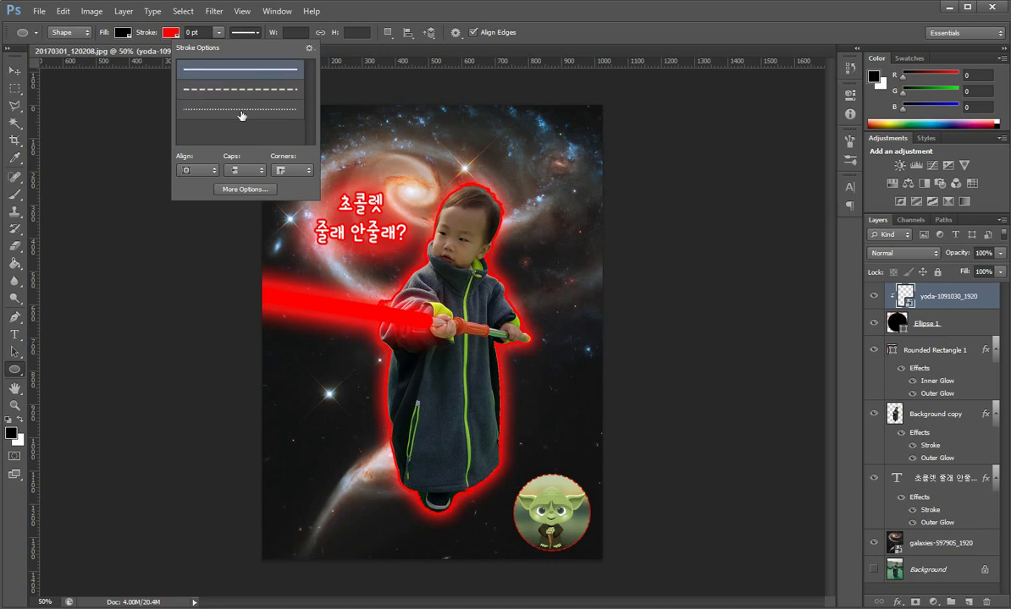
pyautogui.click(624, 256)
pyautogui.click(632, 268)
pyautogui.click(517, 229)
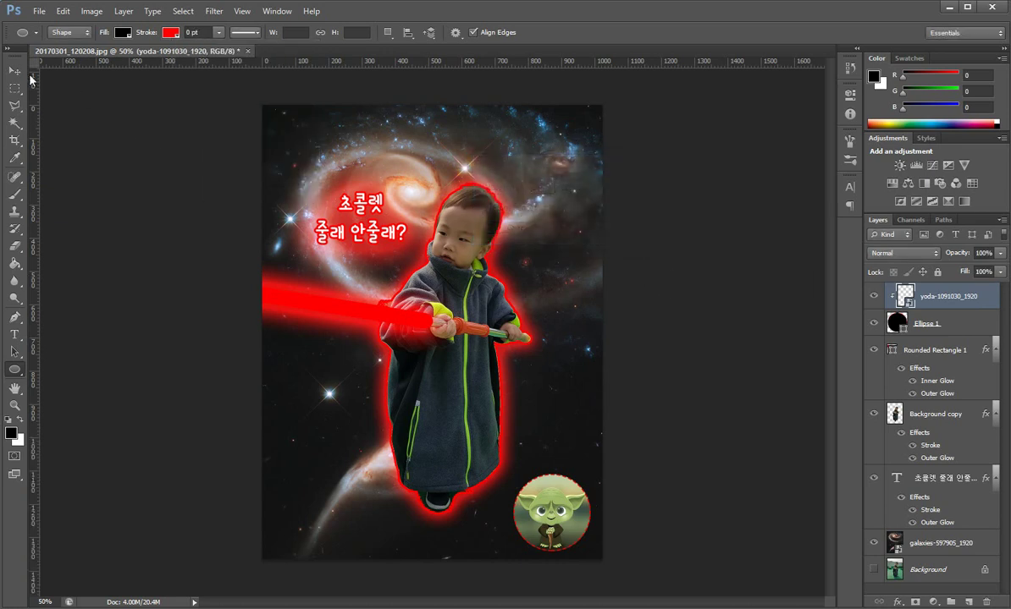
pyautogui.press('v')
pyautogui.click(666, 344)
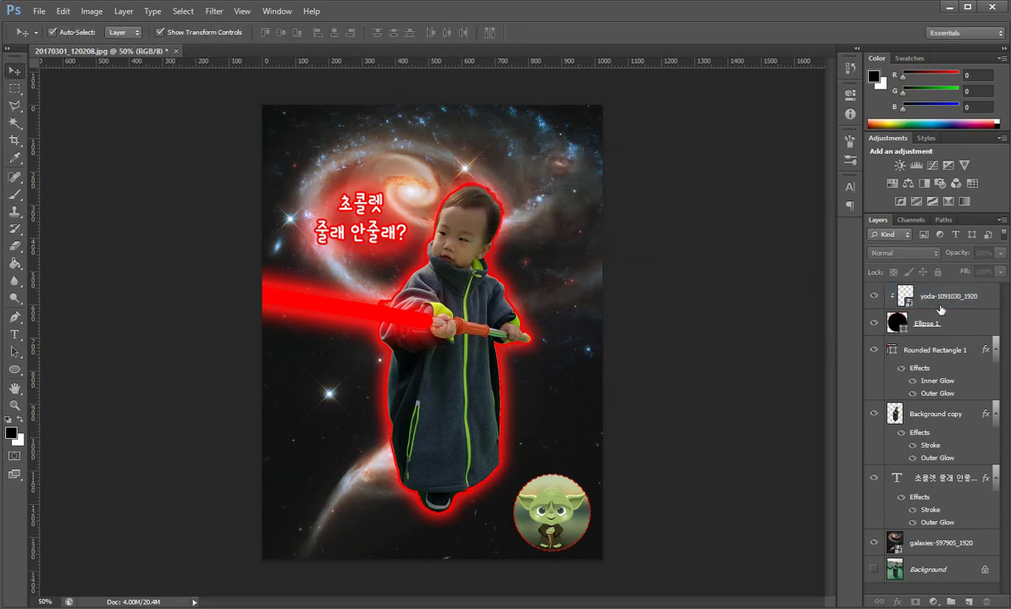
# Step: Remove the outline of the ellipse behind the Yoda image by setting its shape stroke to 0 pt
pyautogui.click(931, 323)
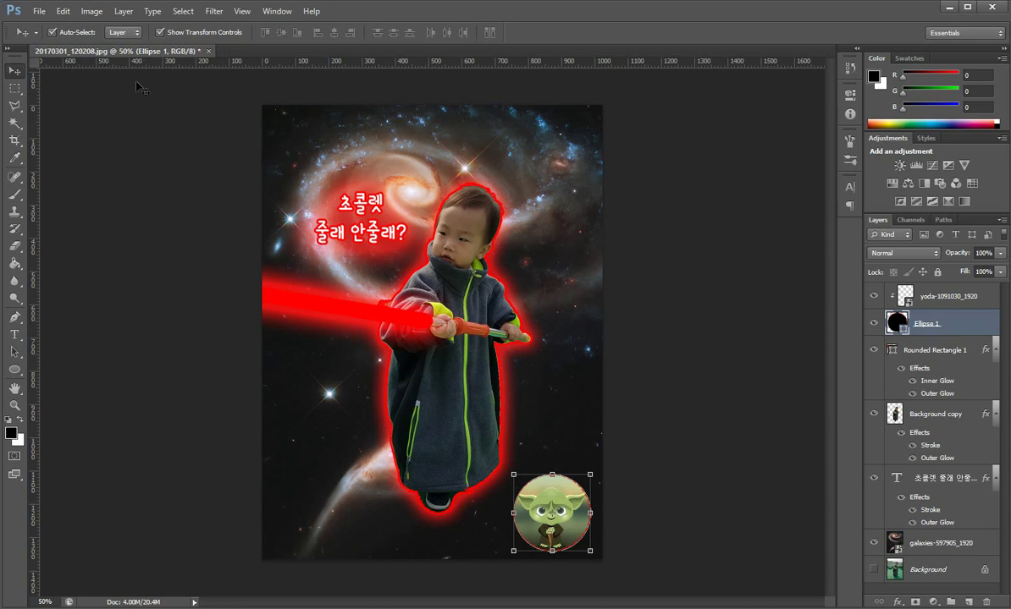
pyautogui.click(14, 370)
pyautogui.click(193, 32)
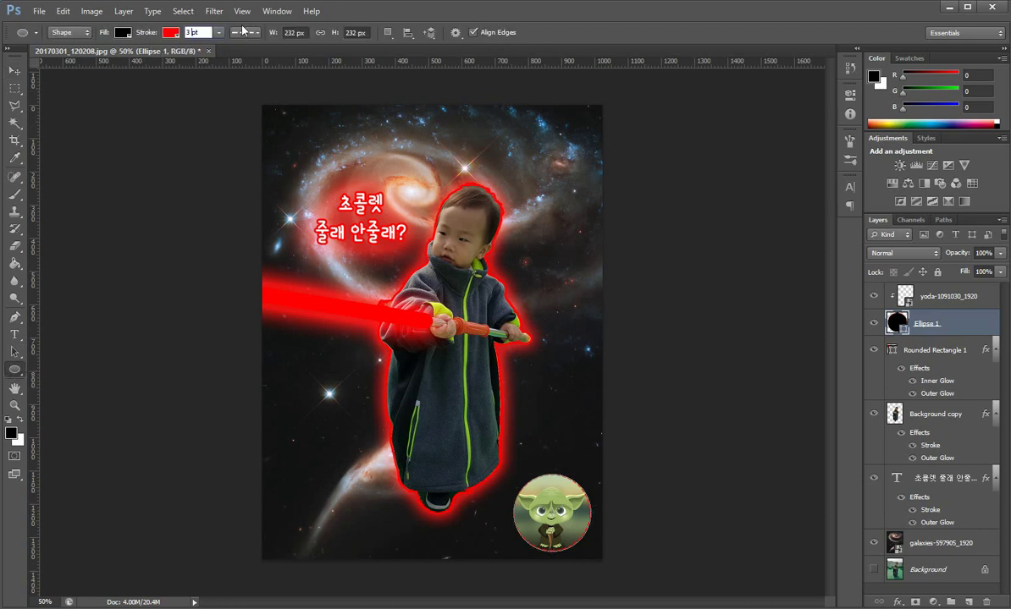
pyautogui.write('0')
pyautogui.press('Return')
pyautogui.press('v')
pyautogui.click(211, 214)
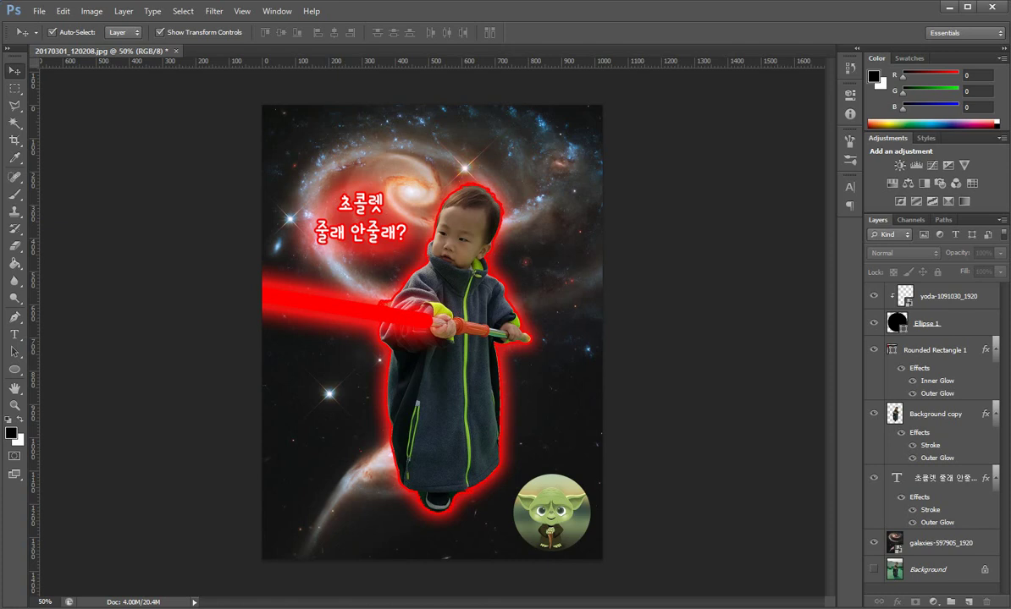
# Step: Turn off the lightsaber blade's Inner Glow and set its Outer Glow to 4% spread and 106 px size
pyautogui.click(944, 354)
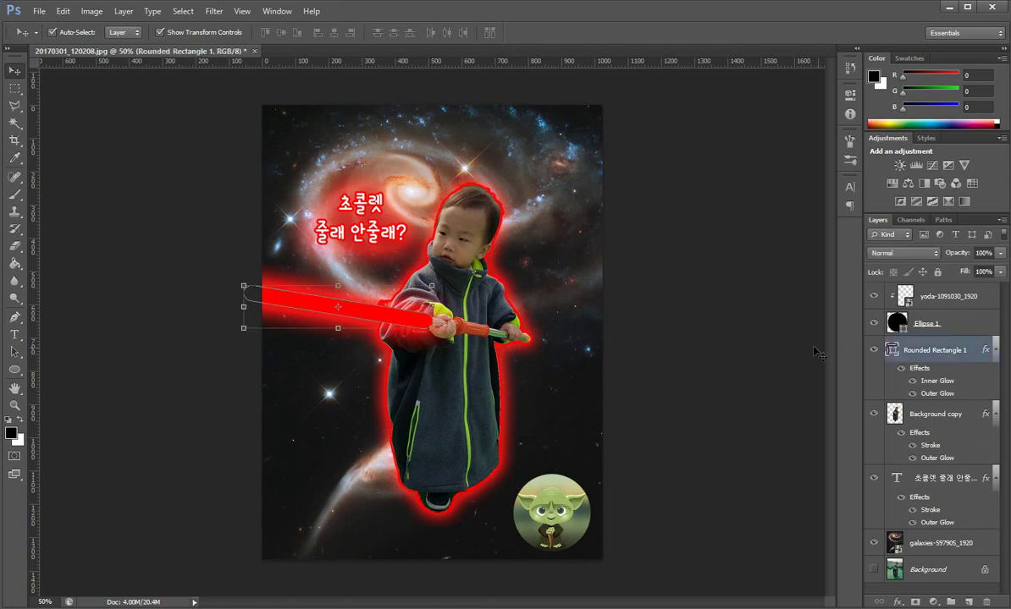
pyautogui.rightClick(939, 363)
pyautogui.click(905, 198)
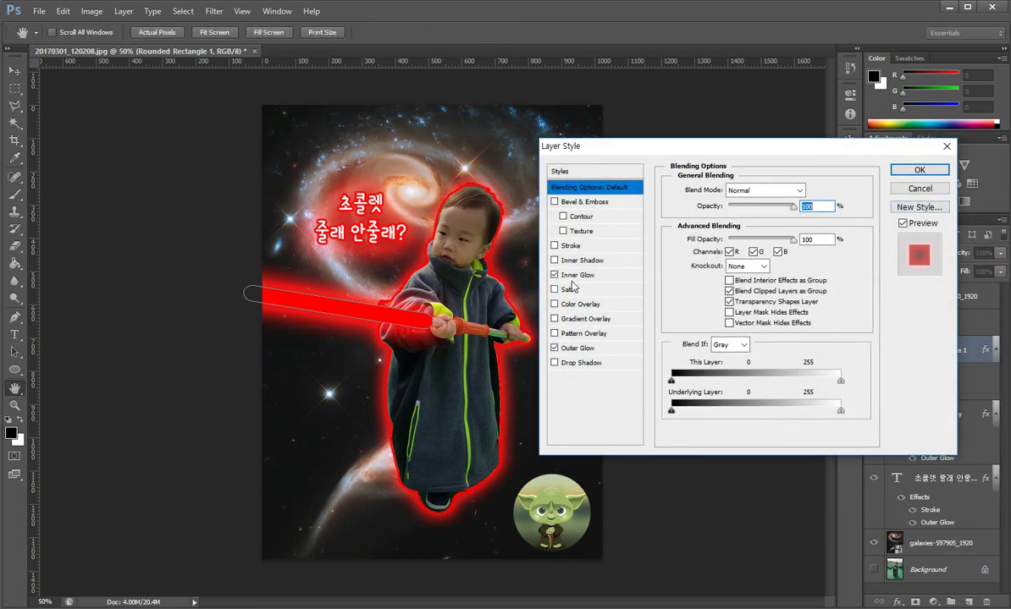
pyautogui.click(570, 278)
pyautogui.click(554, 275)
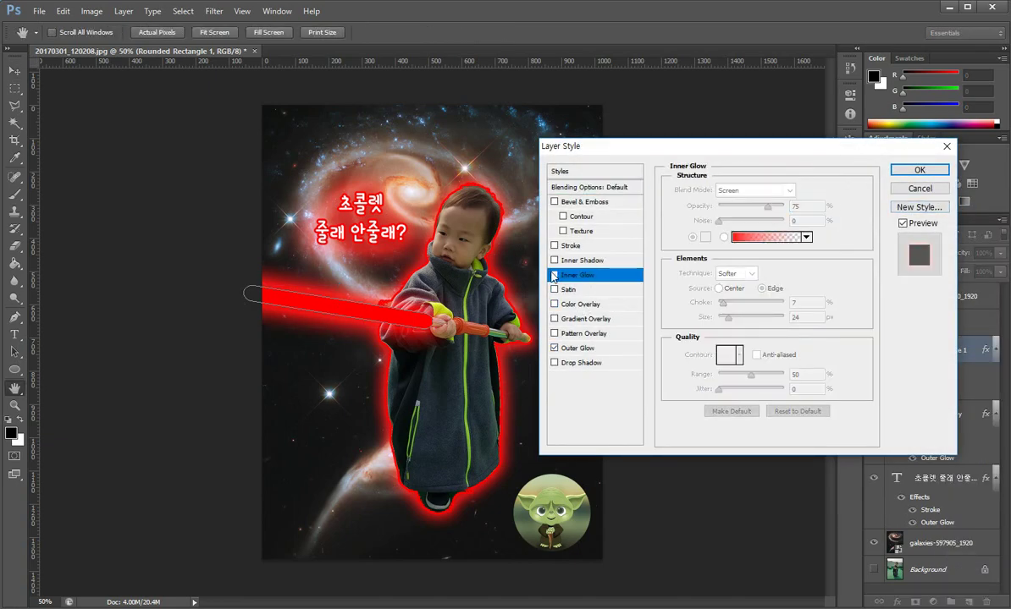
pyautogui.click(577, 349)
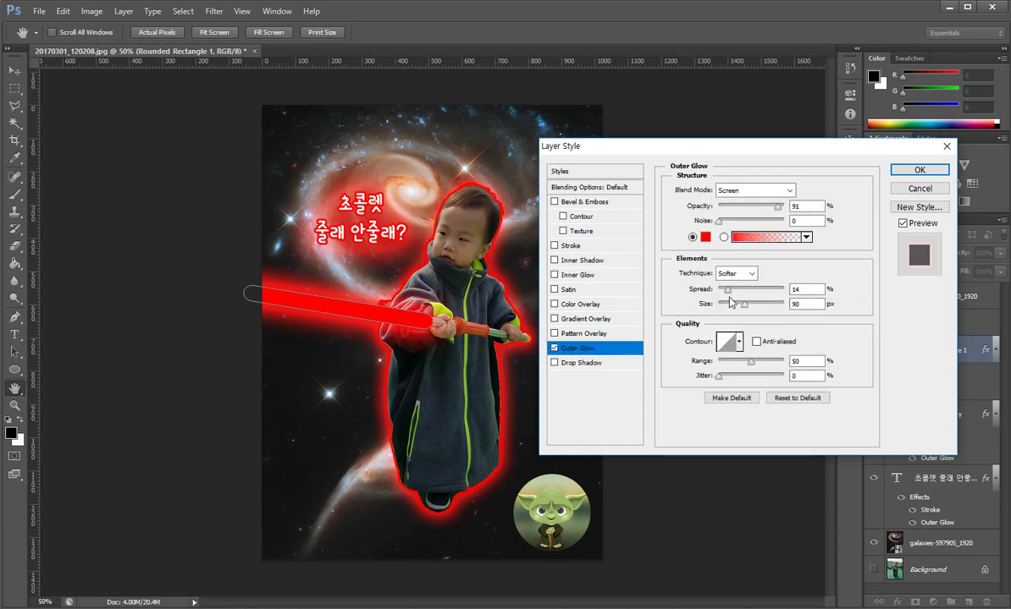
pyautogui.moveTo(727, 289); pyautogui.dragTo(750, 312)
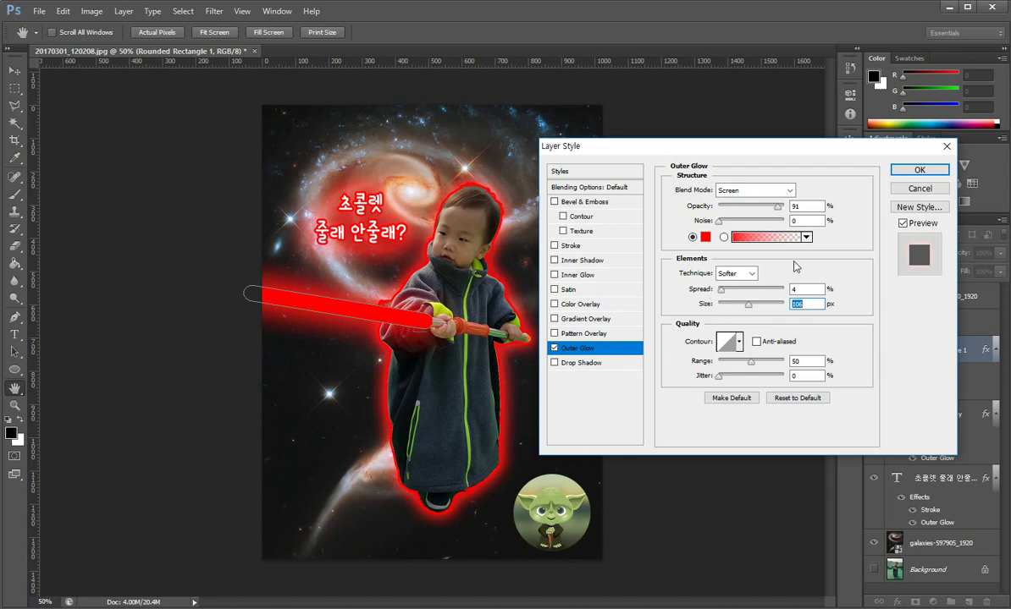
pyautogui.click(914, 171)
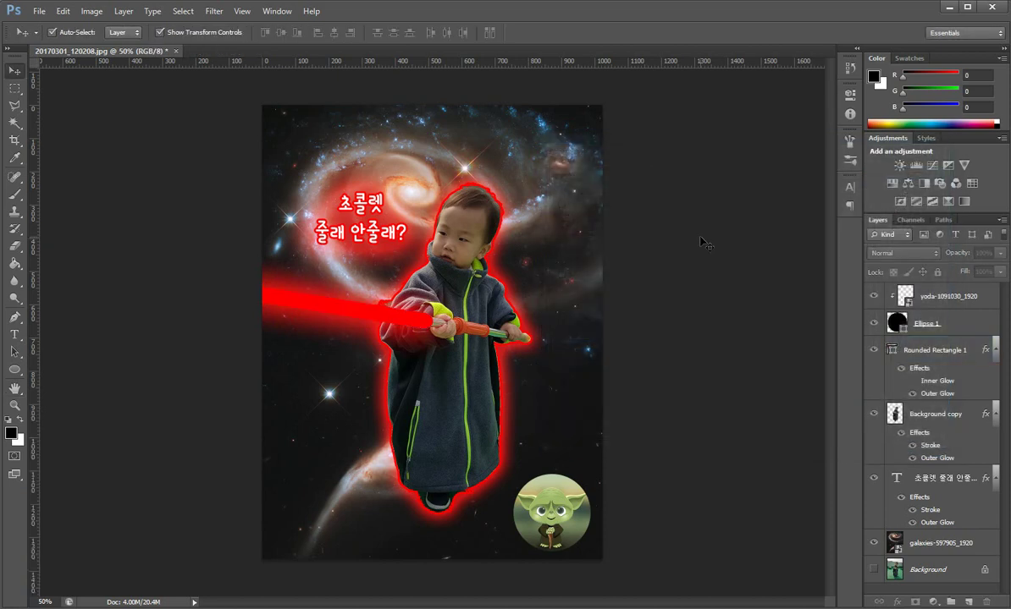
# Step: Nudge the red lightsaber blade slightly to the right, closer to the handle in the child's hand
pyautogui.click(421, 328)
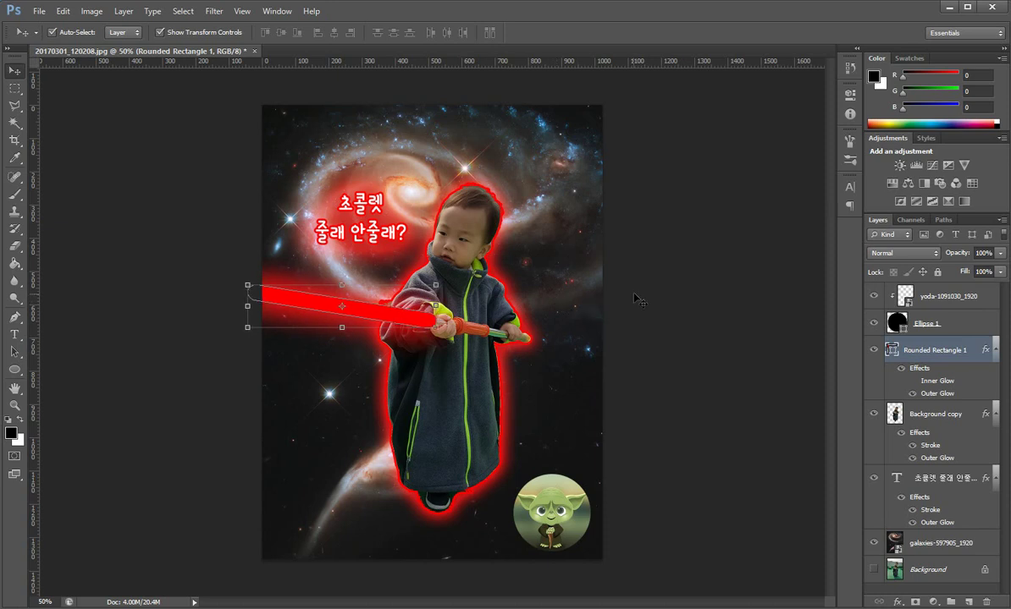
pyautogui.click(694, 278)
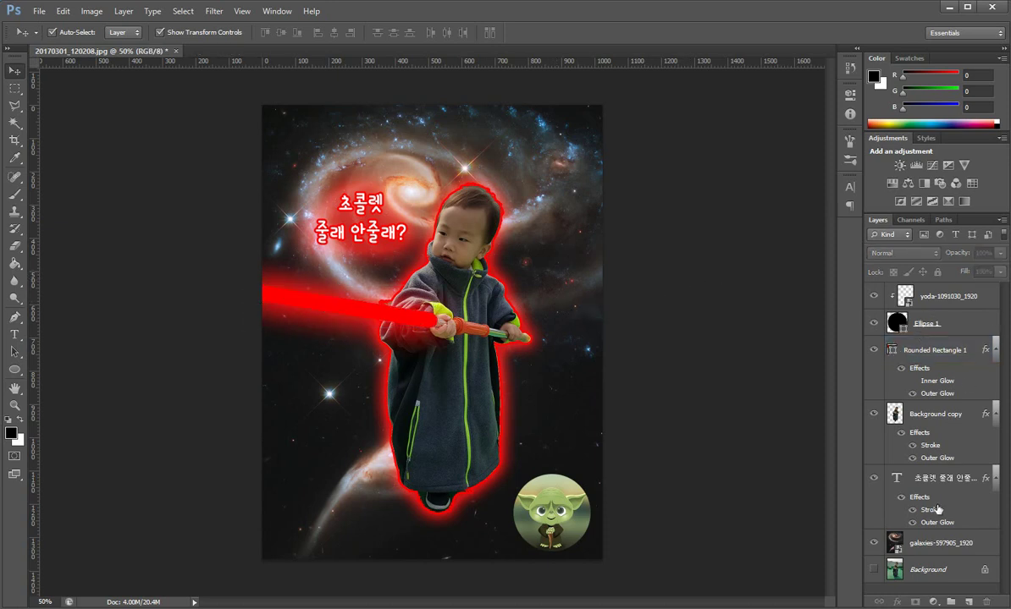
# Step: Try an Inner Bevel on the lightsaber blade with direction Down and size 122 px, and hide the effect again
pyautogui.rightClick(947, 353)
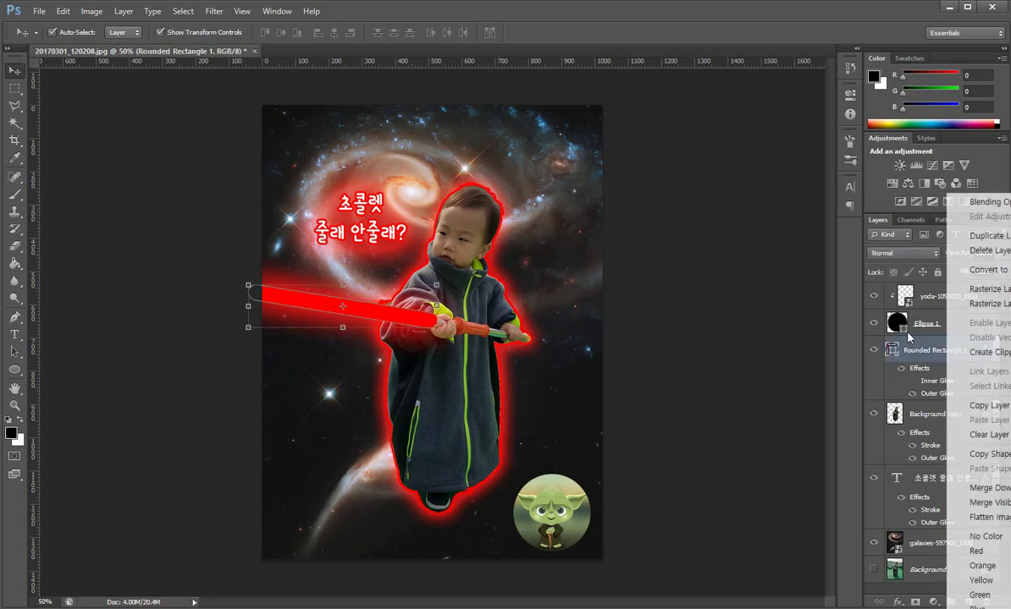
pyautogui.click(907, 188)
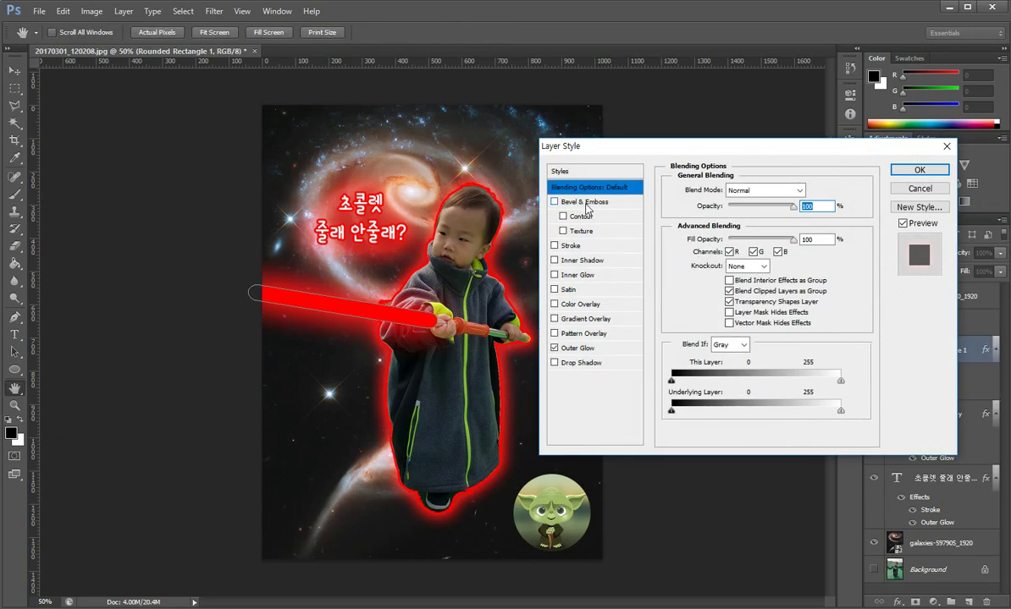
pyautogui.click(586, 203)
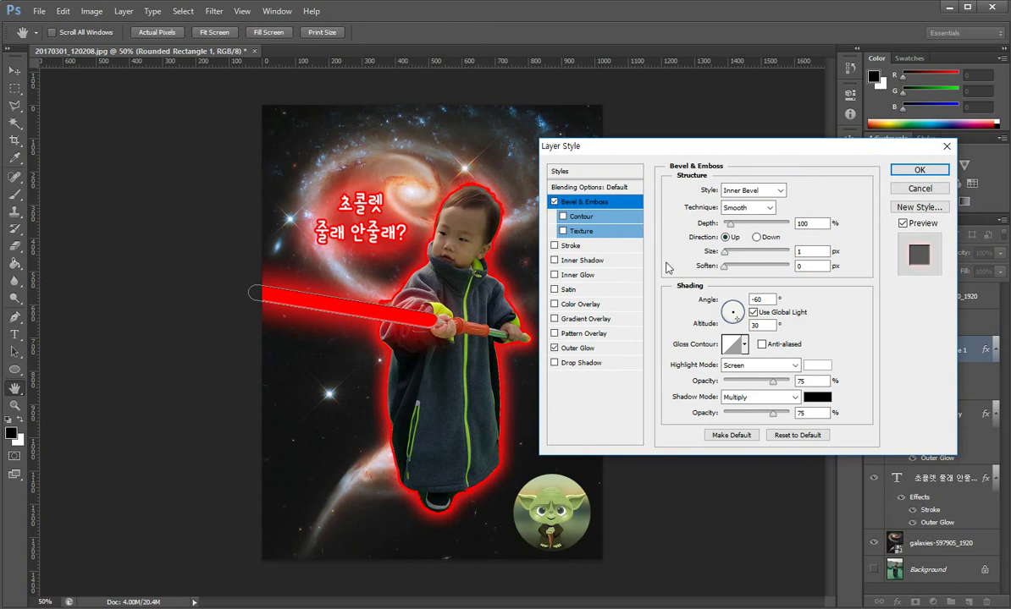
pyautogui.moveTo(726, 144); pyautogui.dragTo(734, 157)
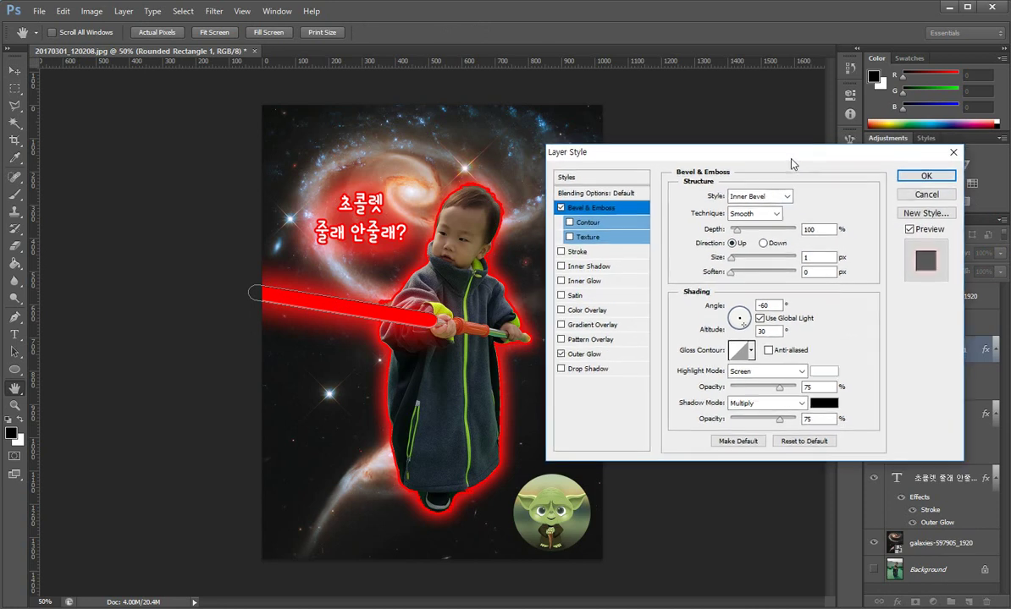
pyautogui.moveTo(733, 264); pyautogui.dragTo(782, 278)
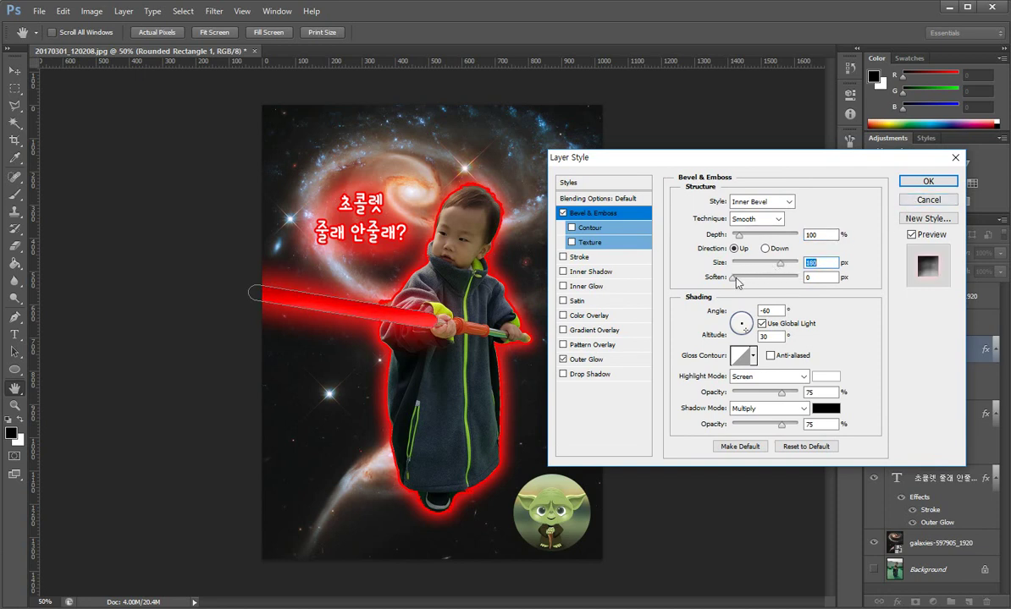
pyautogui.click(766, 249)
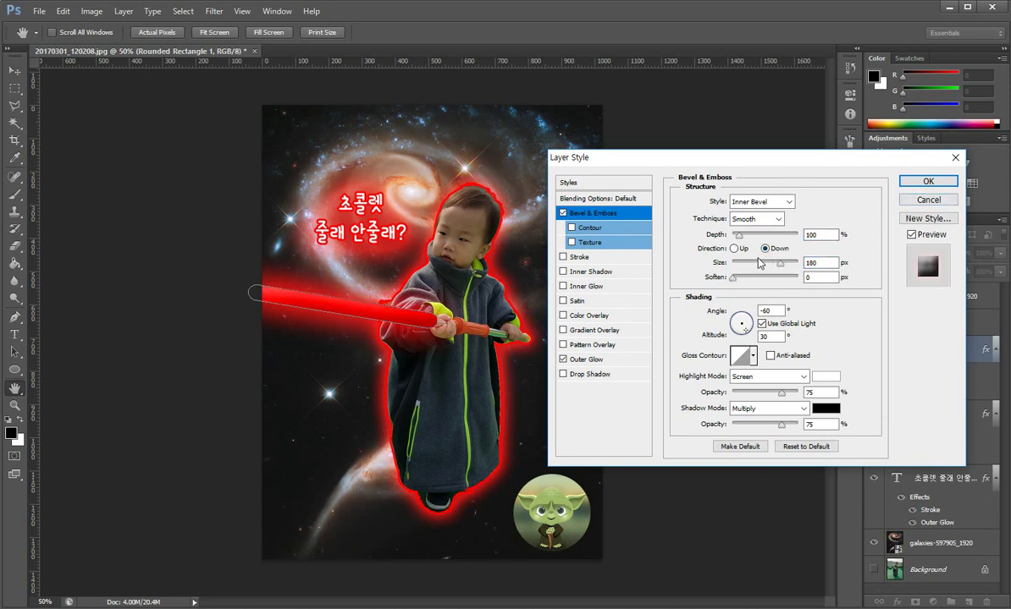
pyautogui.moveTo(759, 264); pyautogui.dragTo(768, 270)
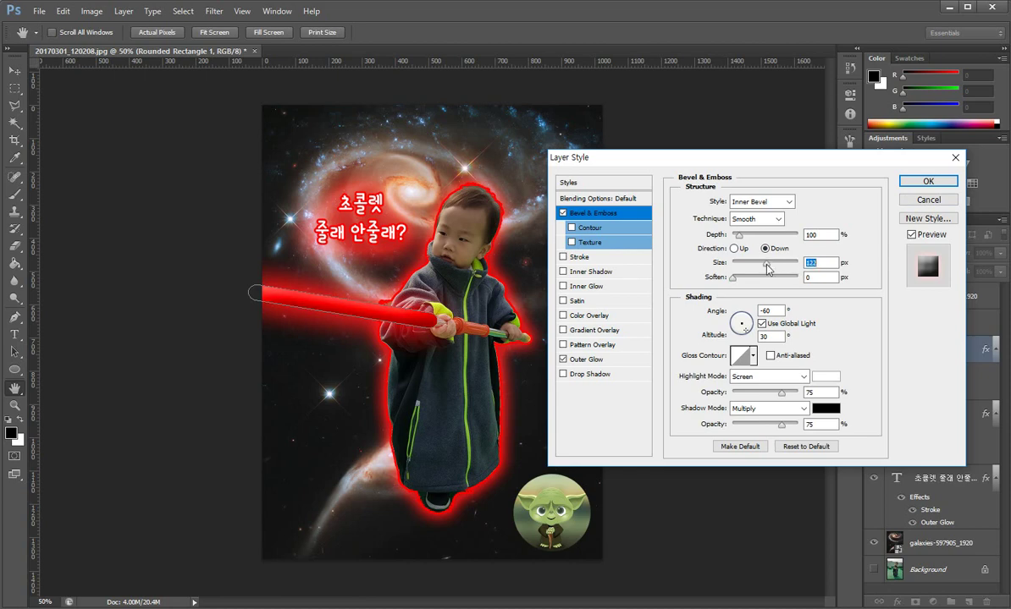
pyautogui.click(928, 181)
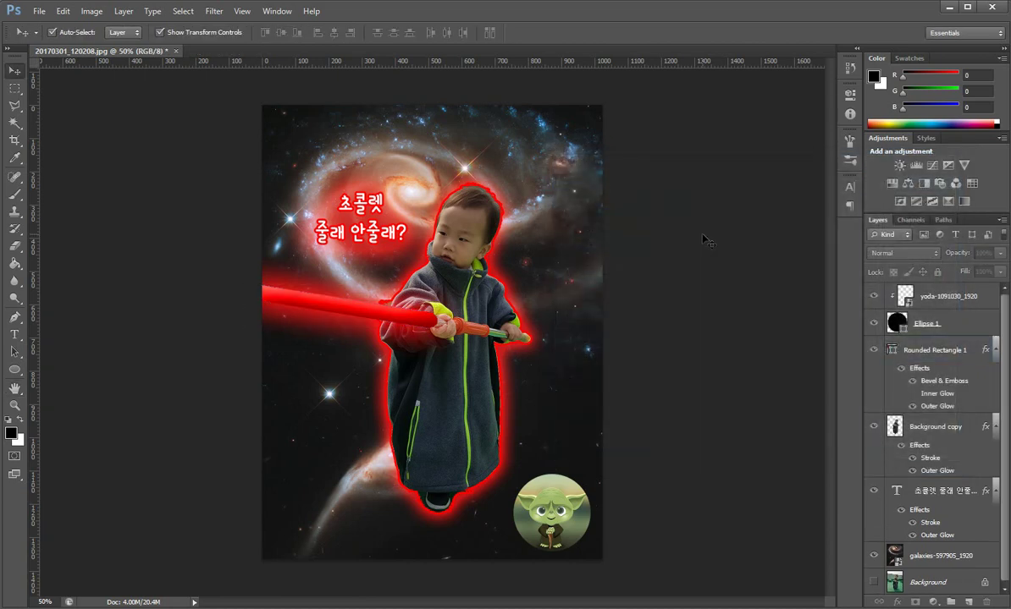
pyautogui.click(912, 382)
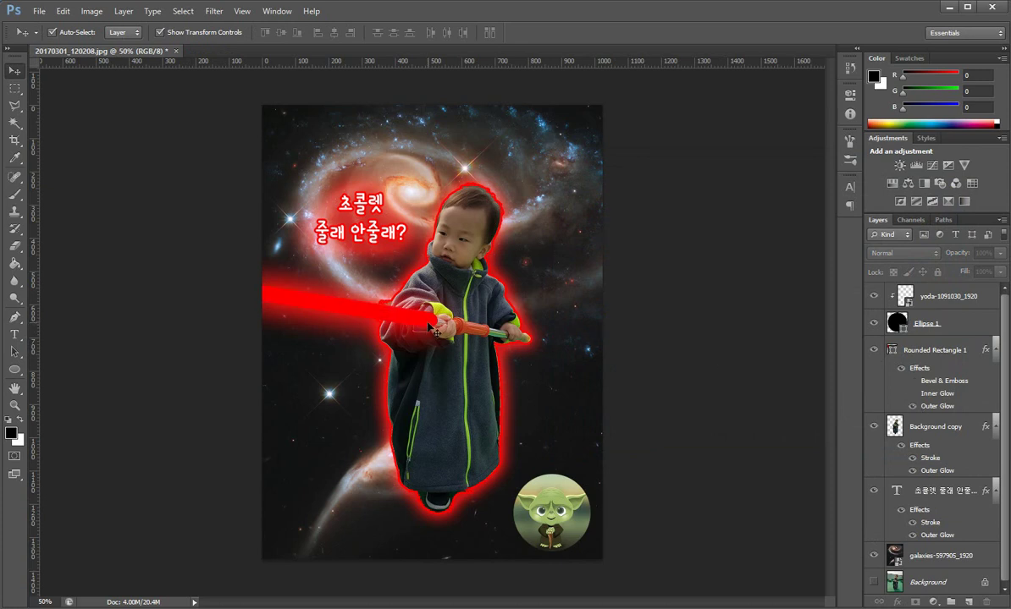